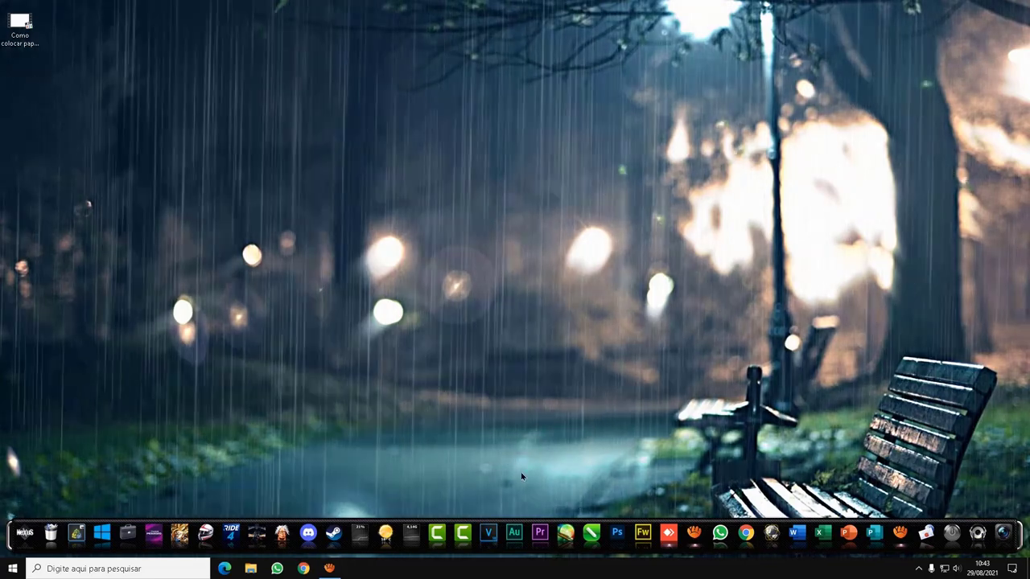
# Launch TechSmith Camtasia and reposition its start window on the desktop
pyautogui.click(463, 527)
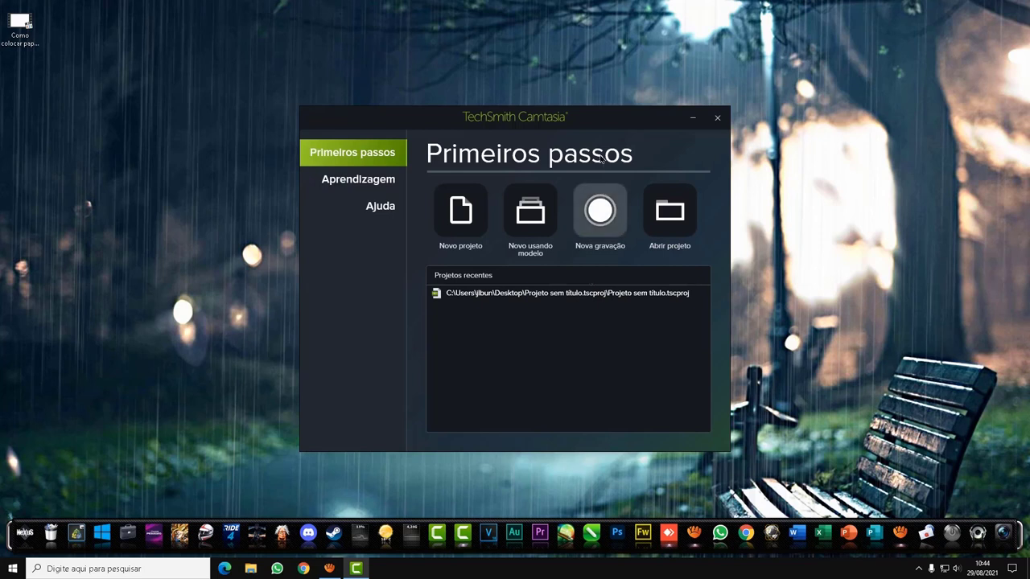
pyautogui.moveTo(599, 117); pyautogui.dragTo(597, 91)
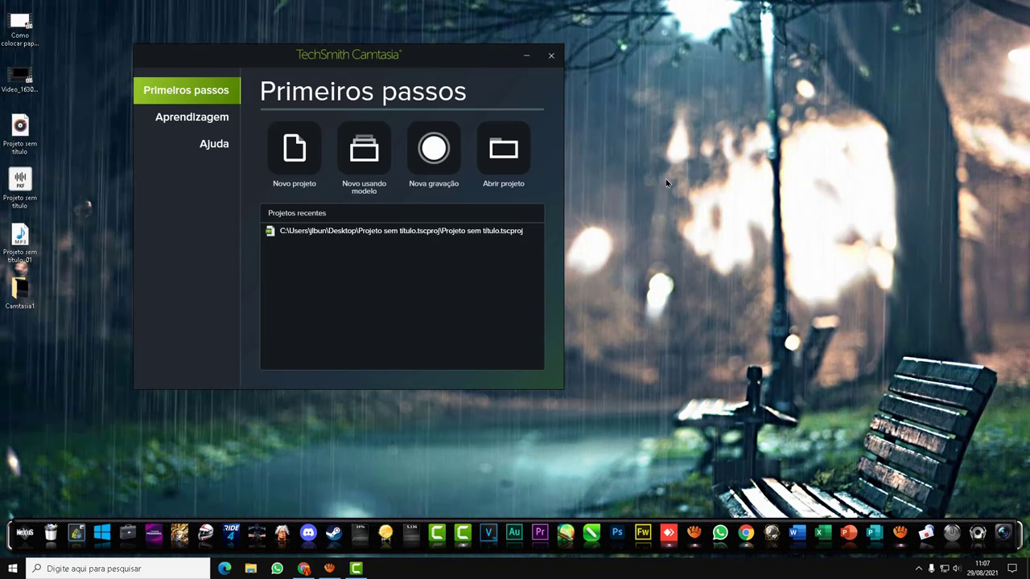
pyautogui.moveTo(480, 61); pyautogui.dragTo(618, 69)
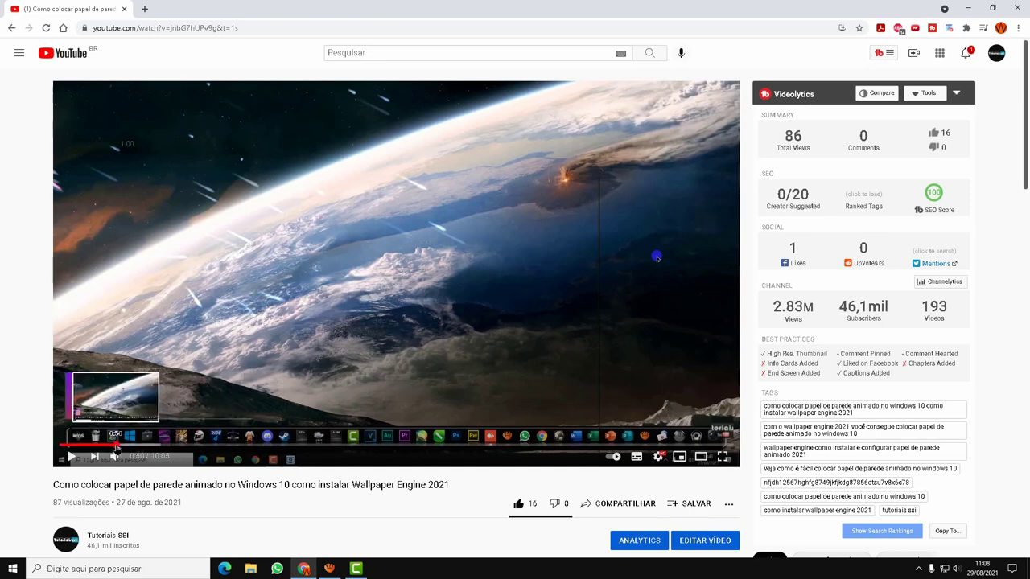
# Review the opening minute of the Wallpaper Engine tutorial on YouTube by playing it from several points
pyautogui.click(115, 448)
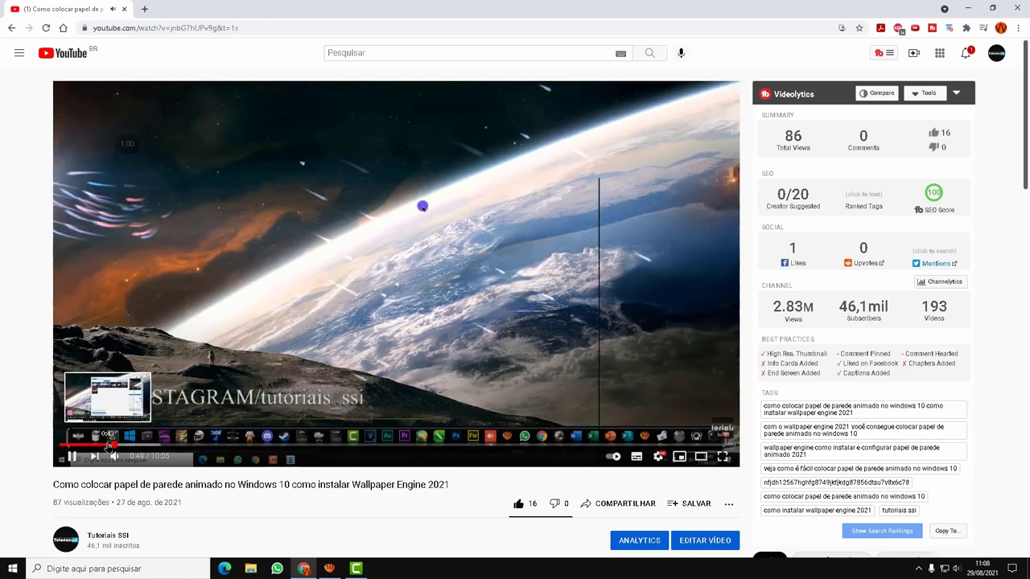
pyautogui.click(105, 445)
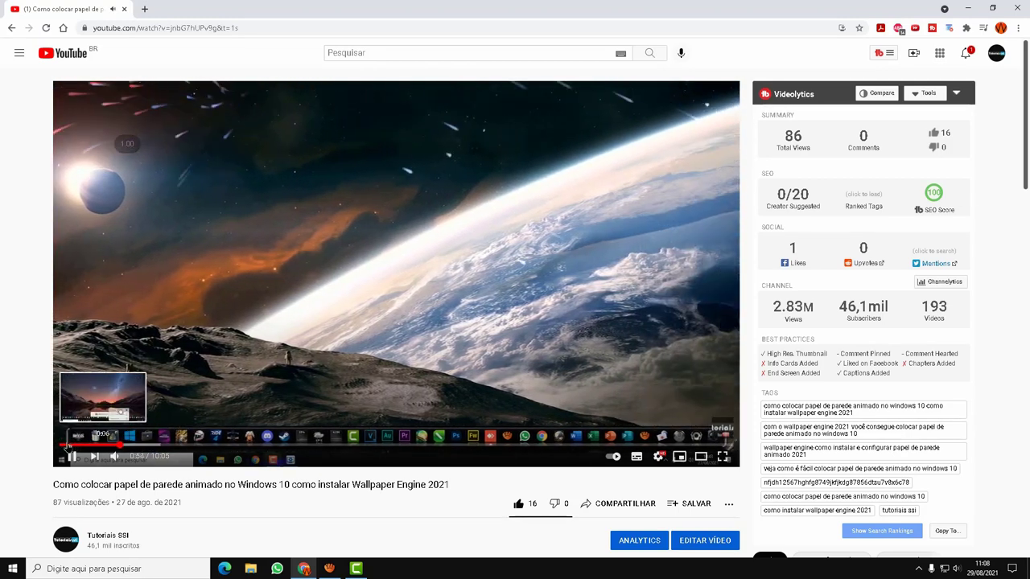
pyautogui.click(68, 444)
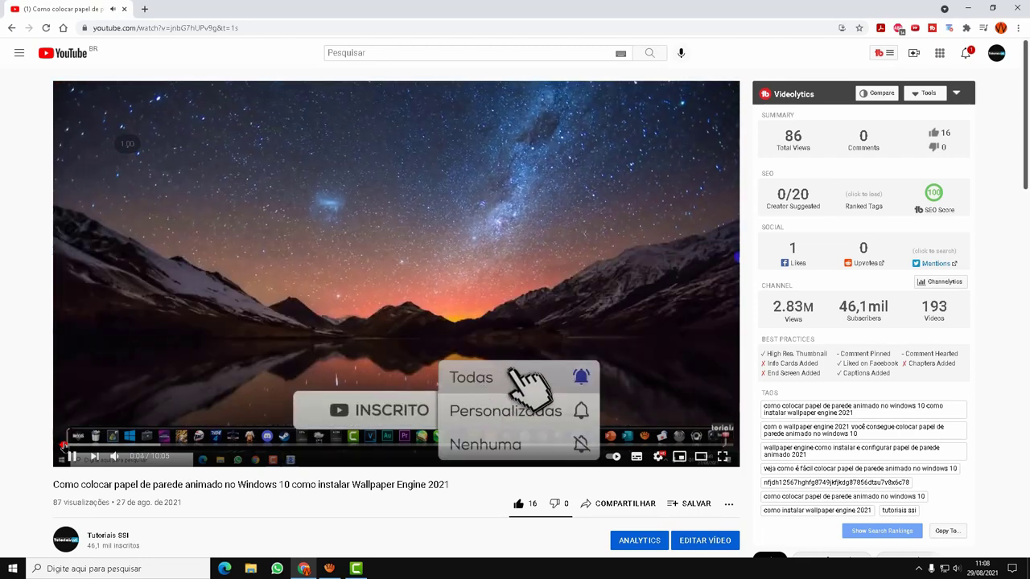
pyautogui.click(58, 444)
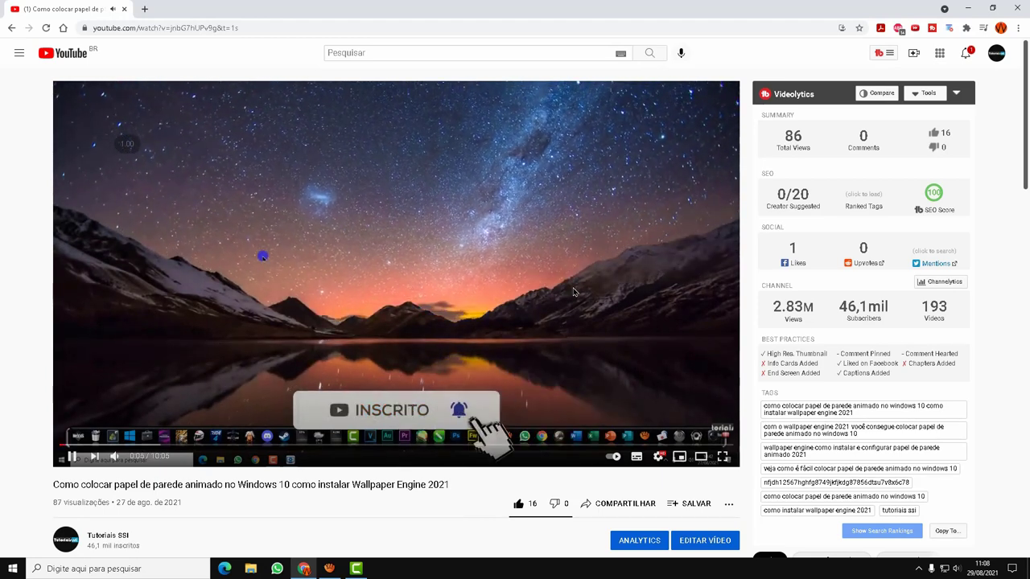
pyautogui.click(507, 285)
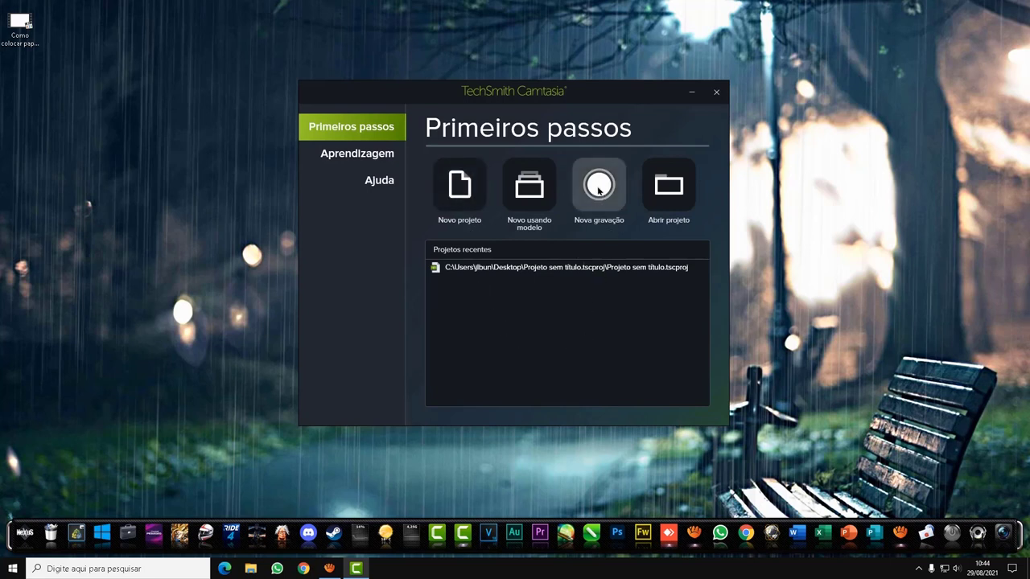
# Create a new Camtasia project and import the animated wallpaper tutorial video from the Área de Trabalho folder
pyautogui.click(460, 187)
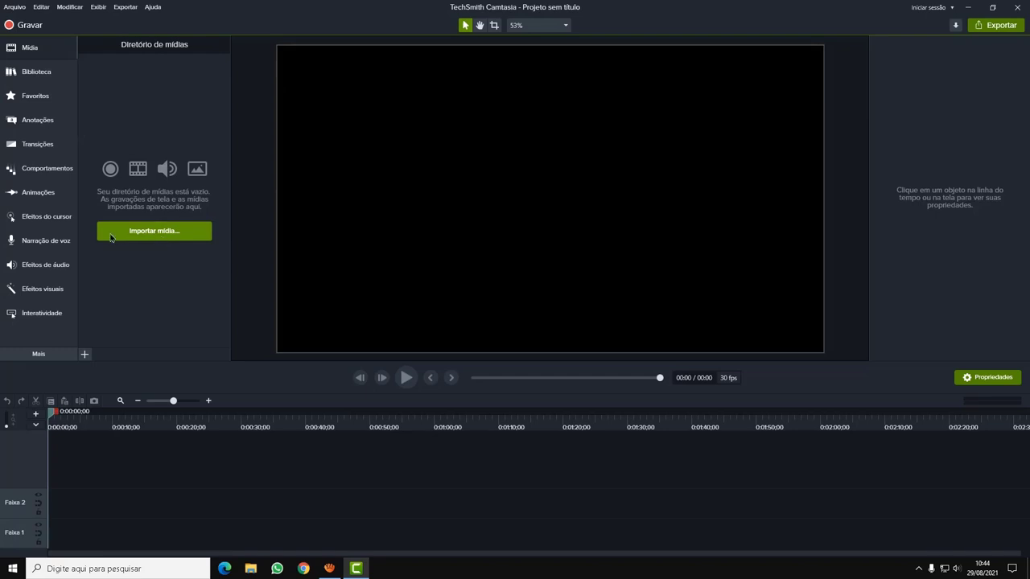
pyautogui.click(186, 233)
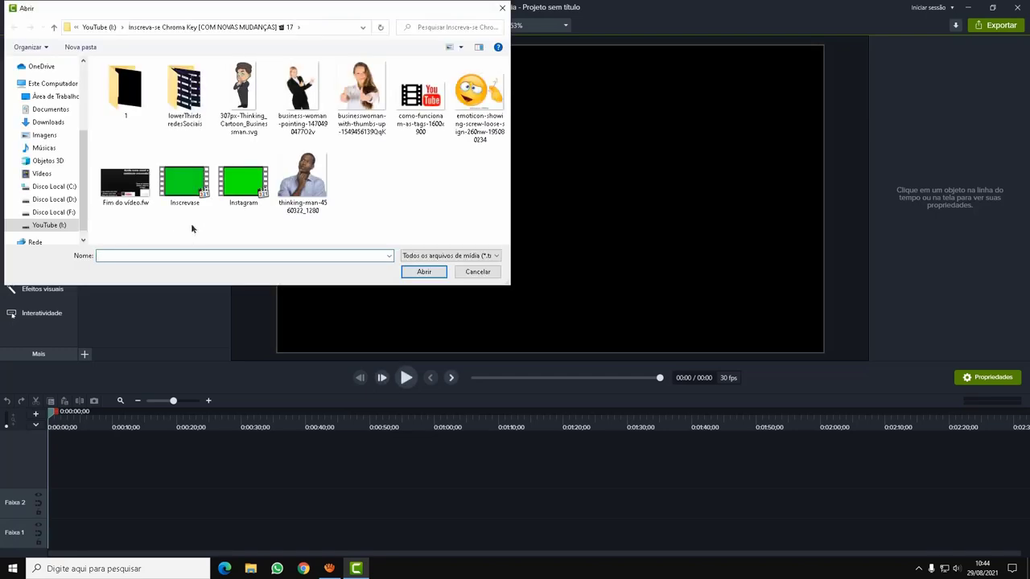
pyautogui.click(47, 85)
pyautogui.click(53, 97)
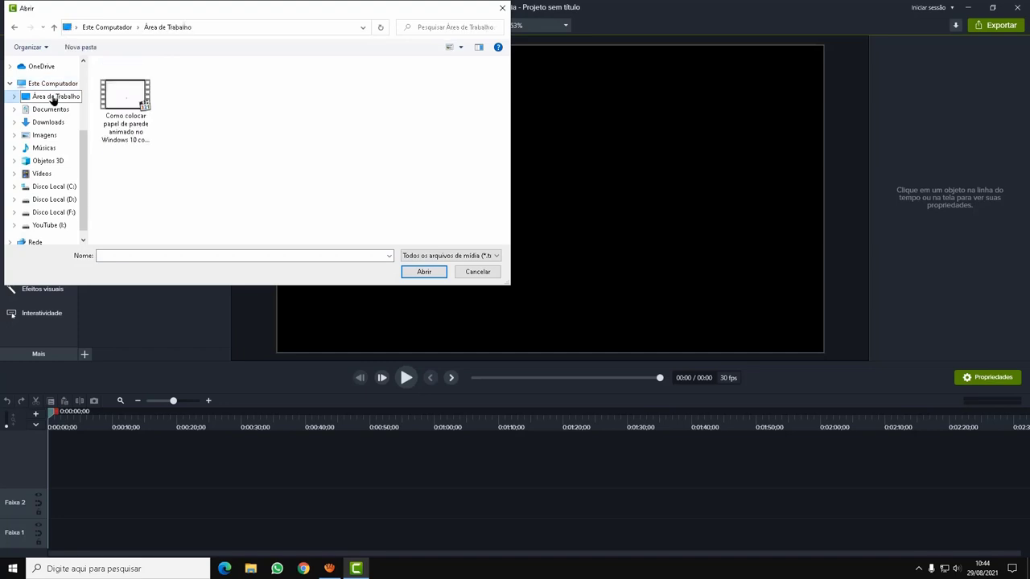
pyautogui.click(150, 112)
pyautogui.click(422, 272)
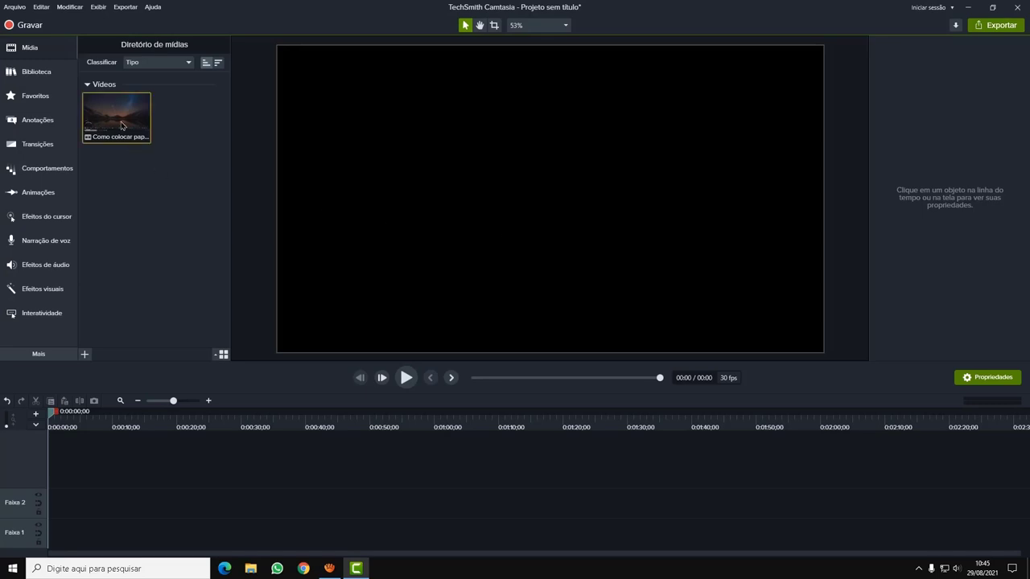
# Place the imported video at the start of Faixa 1 and separate its audio from the video
pyautogui.moveTo(123, 125); pyautogui.dragTo(140, 217)
pyautogui.moveTo(122, 111); pyautogui.dragTo(40, 537)
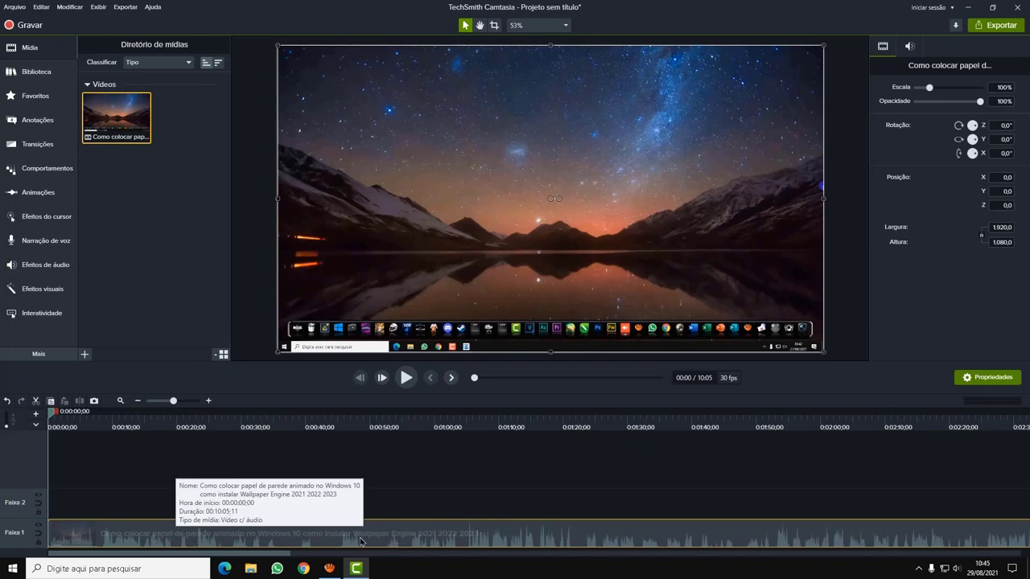
pyautogui.rightClick(459, 537)
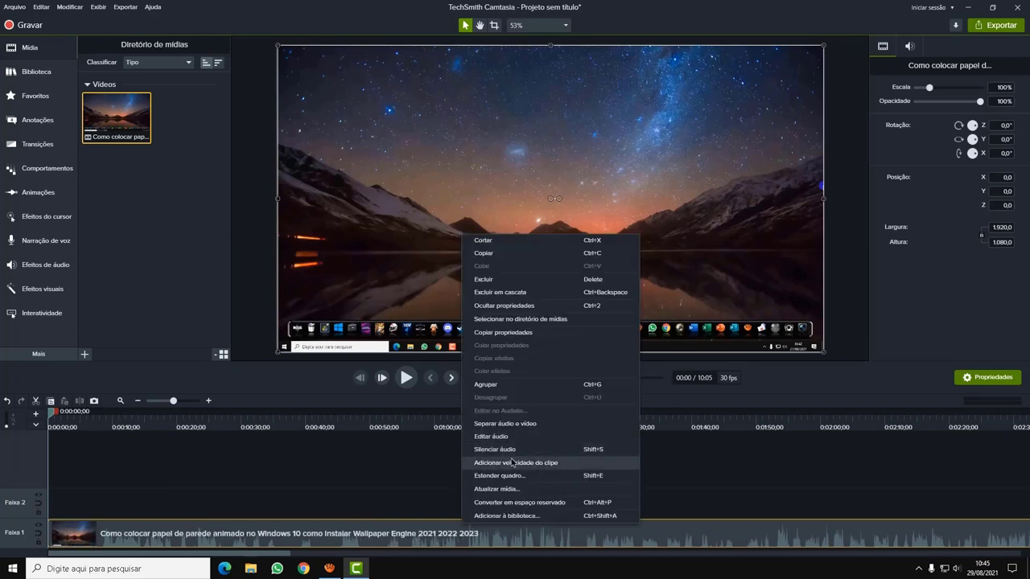
pyautogui.click(531, 432)
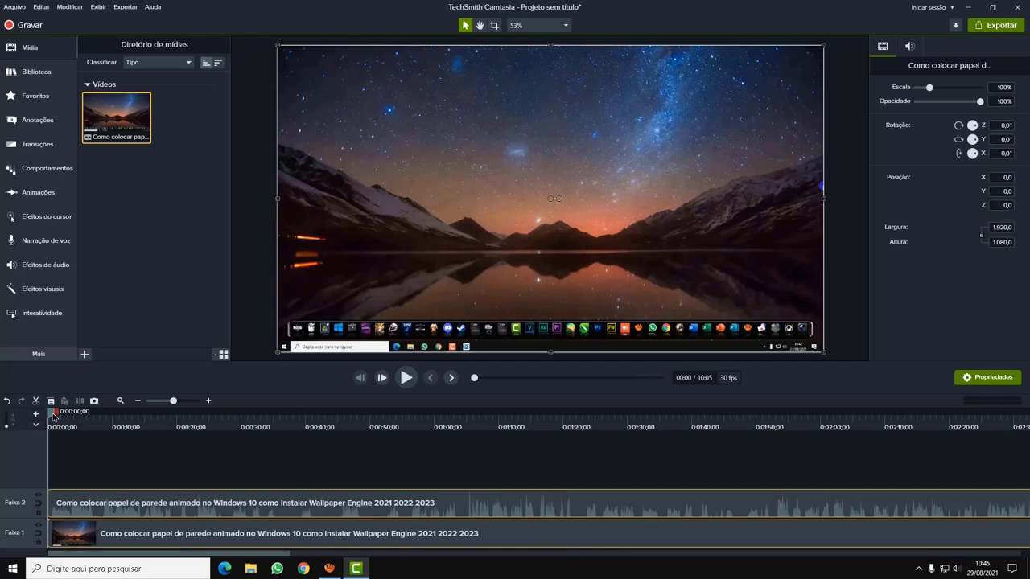
# Split the audio and video clips on both tracks at 0:03:00;22
pyautogui.moveTo(53, 416); pyautogui.dragTo(898, 508)
pyautogui.scroll(-1, 895, 508)
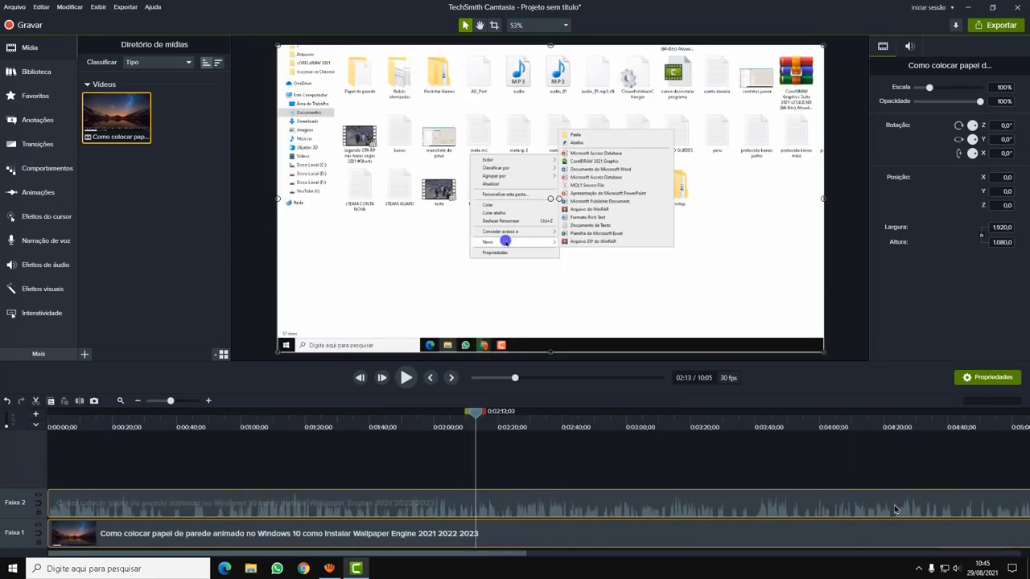
pyautogui.scroll(-1, 896, 508)
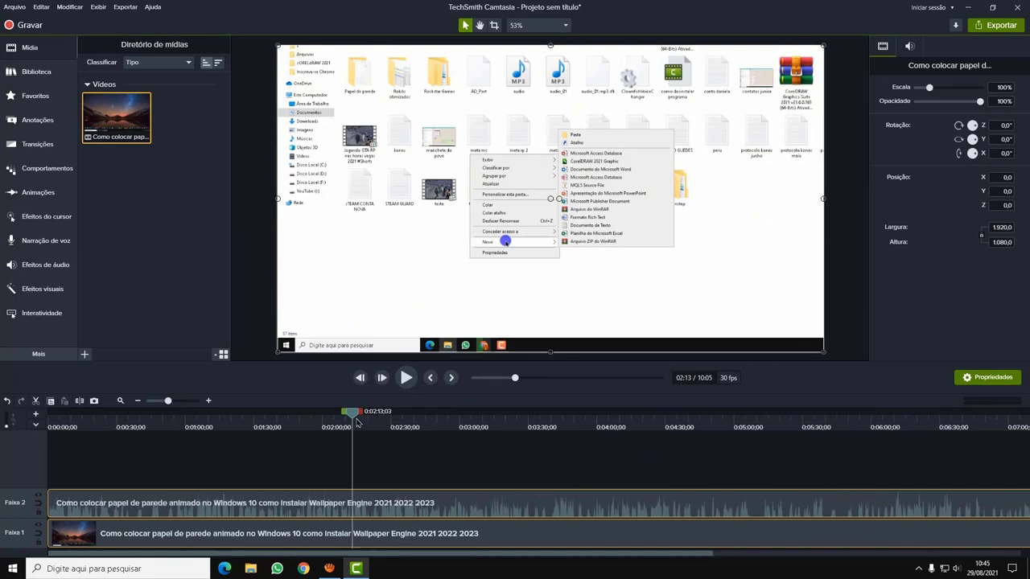
pyautogui.moveTo(357, 422); pyautogui.dragTo(463, 428)
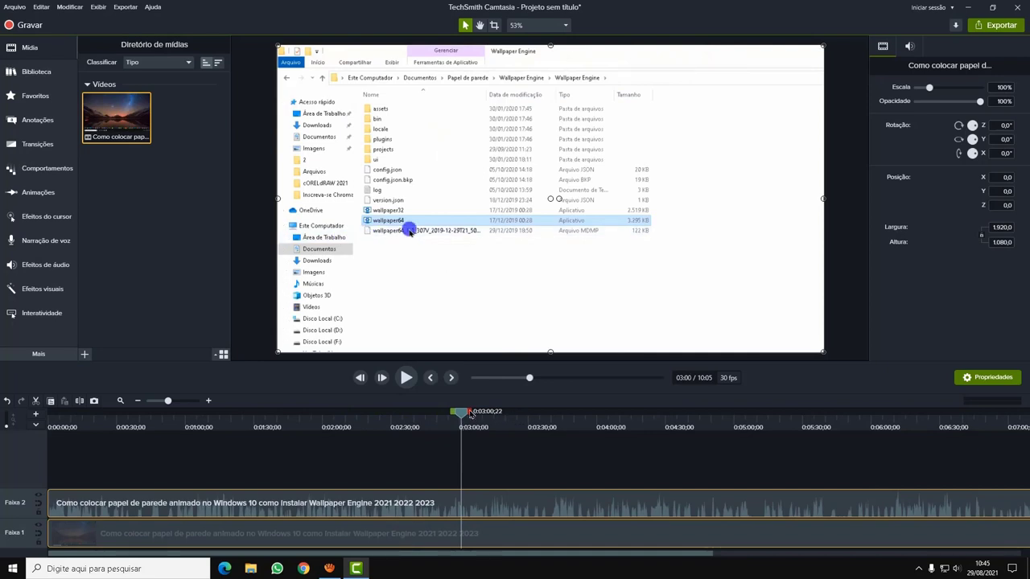
pyautogui.moveTo(462, 429); pyautogui.dragTo(462, 428)
pyautogui.click(80, 401)
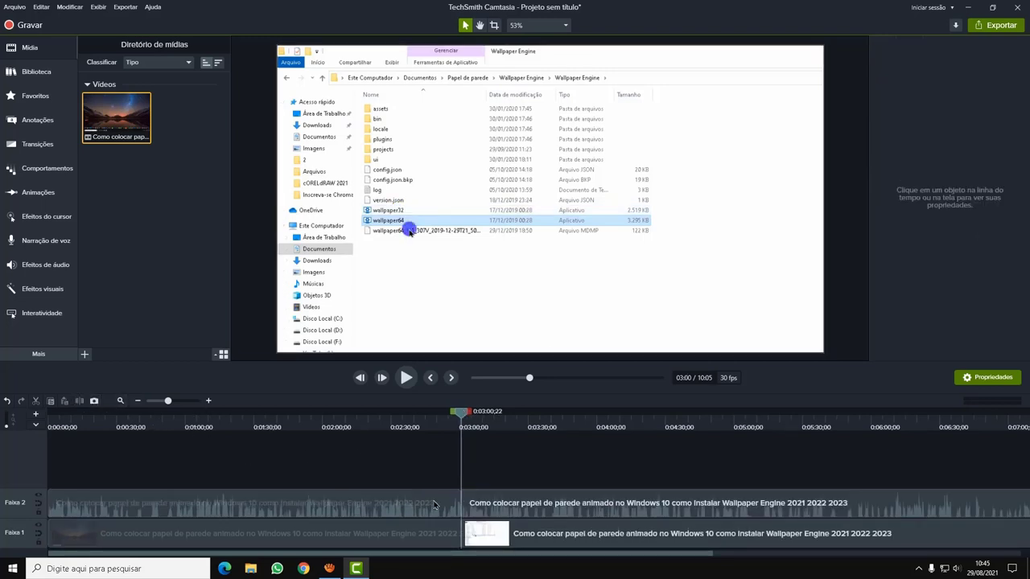
# Split both tracks at 0:03:35;14 and delete the audio and video section between the two cuts
pyautogui.moveTo(462, 413); pyautogui.dragTo(545, 428)
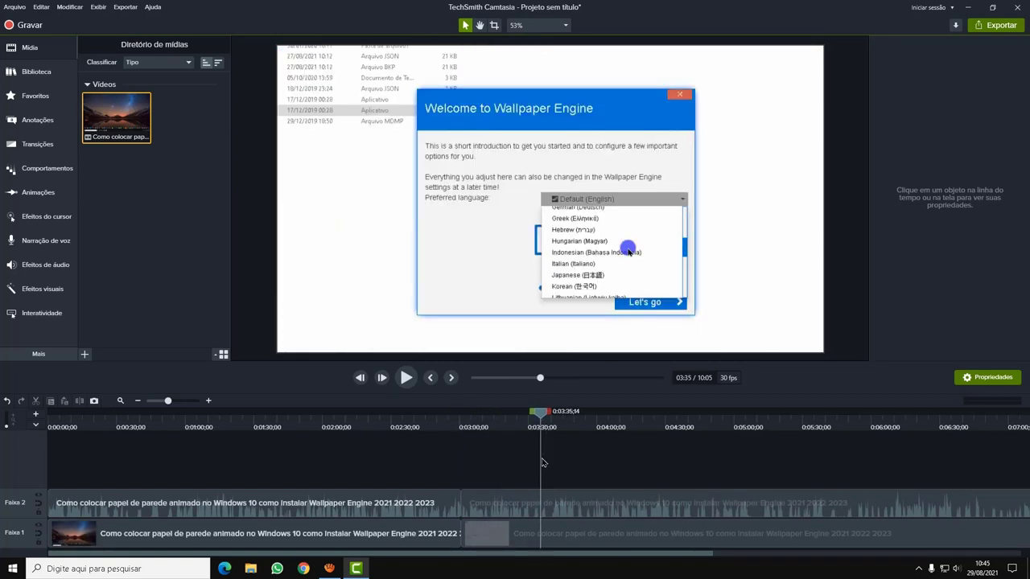
pyautogui.click(547, 505)
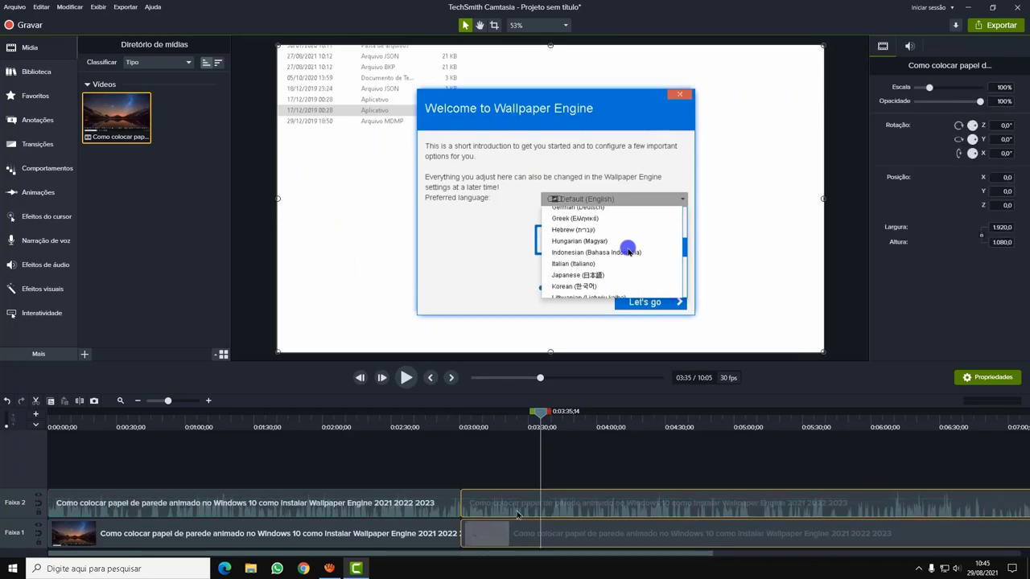
pyautogui.click(79, 401)
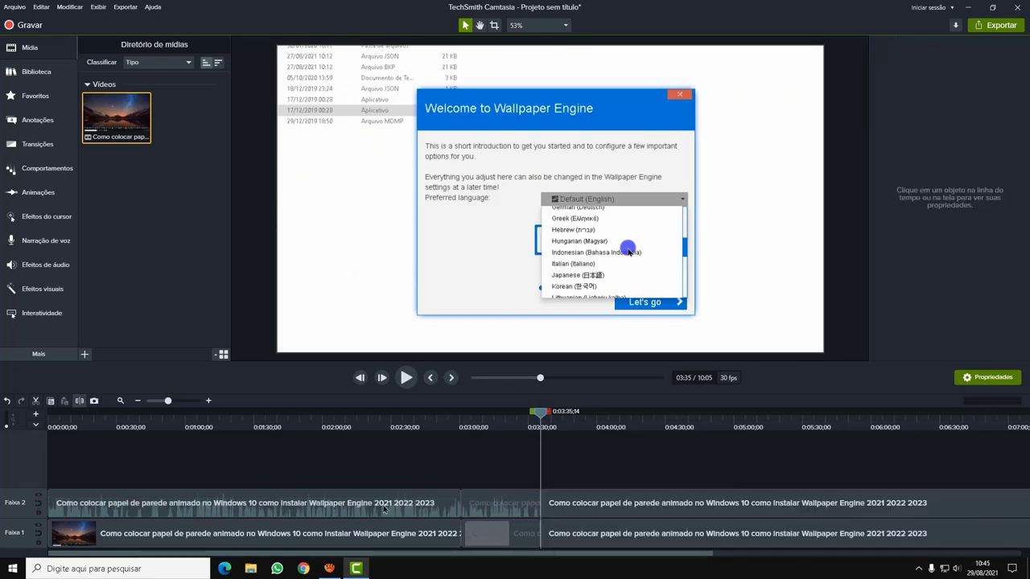
pyautogui.click(507, 500)
pyautogui.click(503, 528)
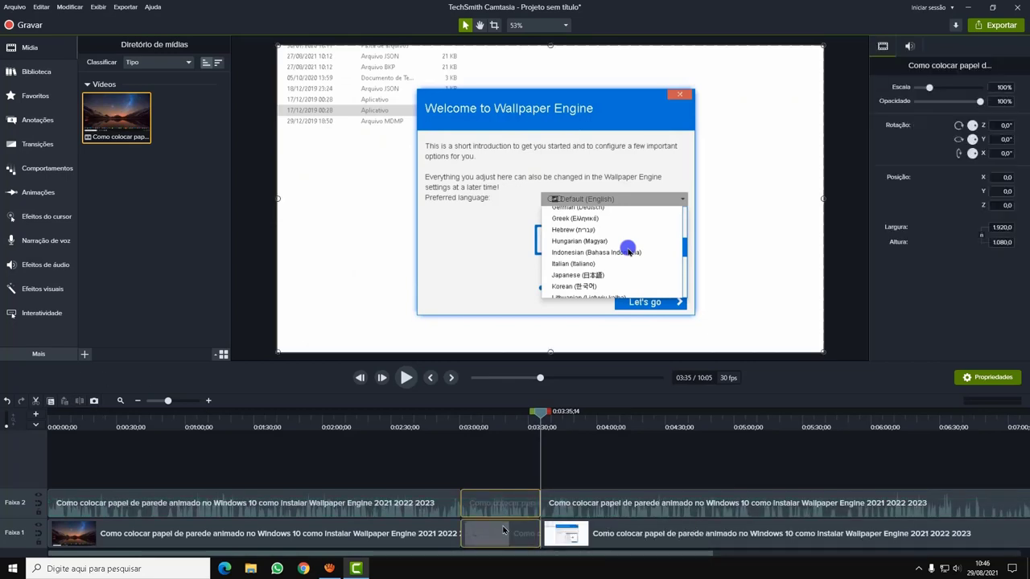
pyautogui.press('Delete')
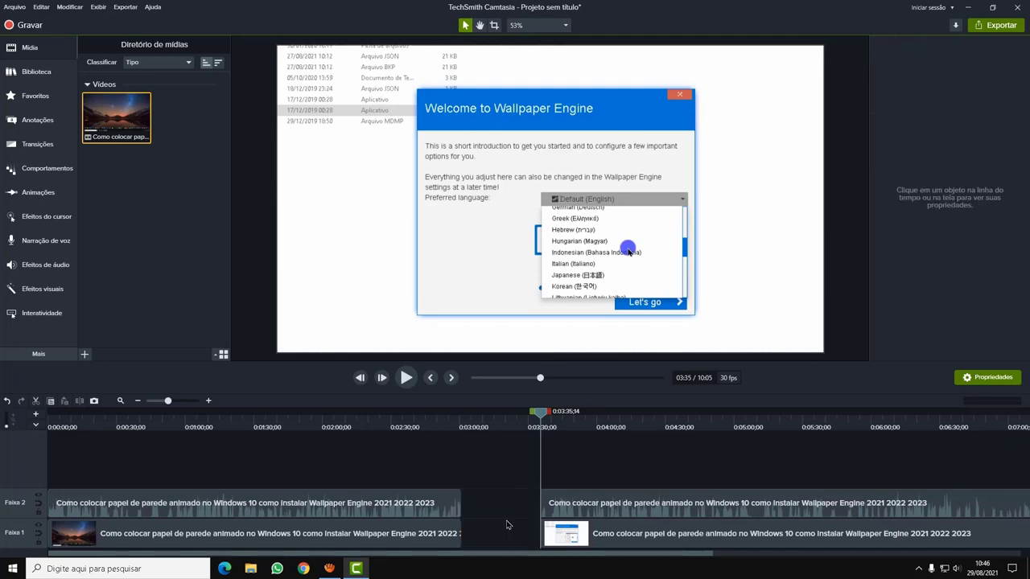
# Close the gap by moving the remaining audio and video clips against the end of the first clips
pyautogui.click(551, 502)
pyautogui.click(561, 526)
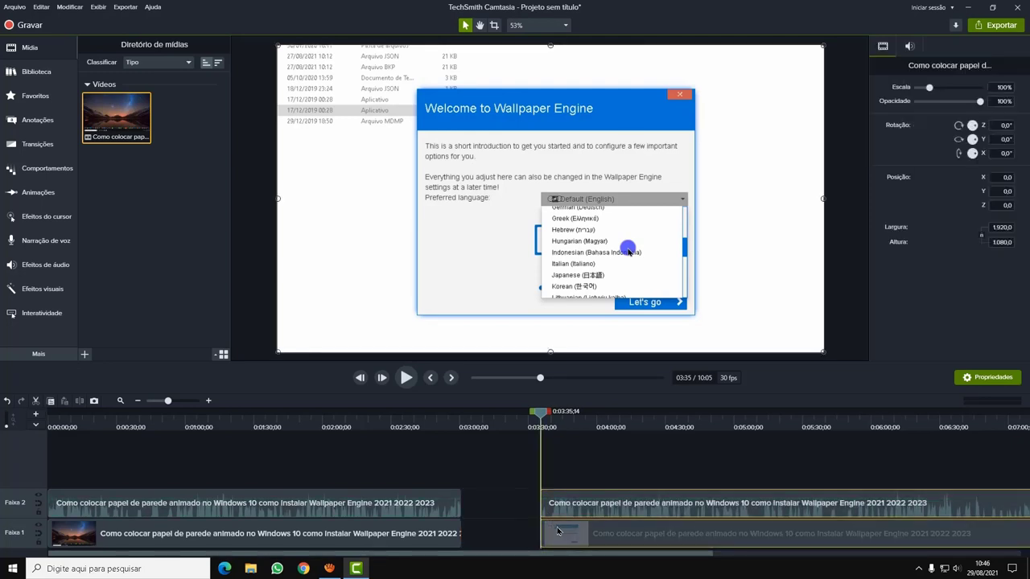
pyautogui.moveTo(557, 531); pyautogui.dragTo(460, 537)
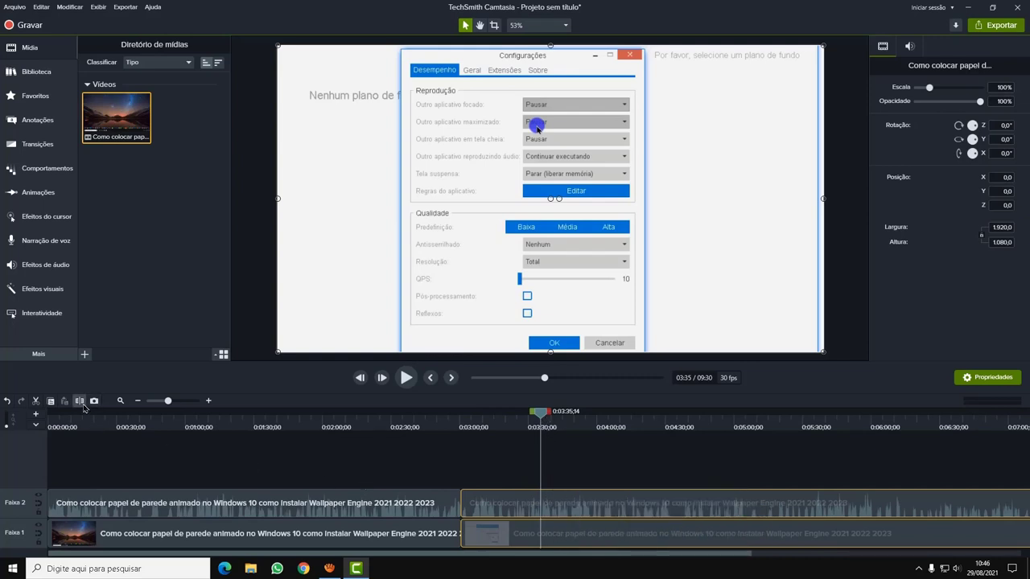
# Split both tracks at 0:03:35;14, delete everything after the cut, and return the playhead to the start
pyautogui.click(80, 402)
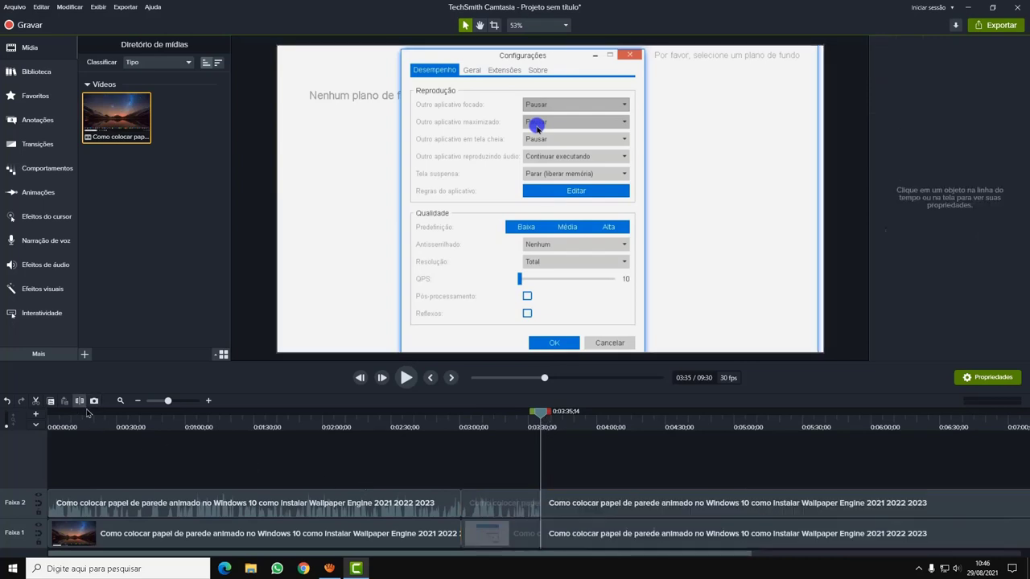
pyautogui.click(574, 531)
pyautogui.press('Delete')
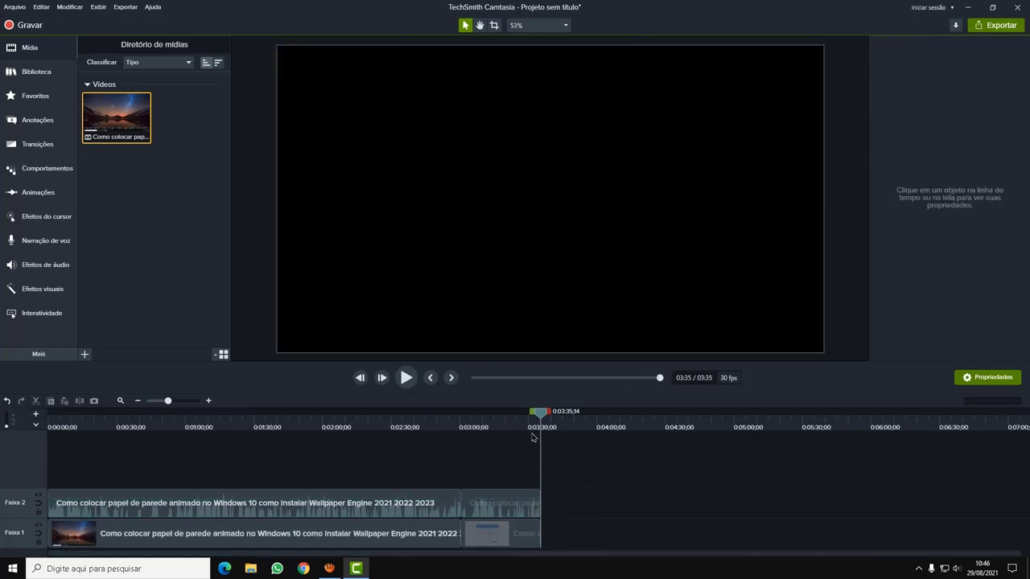
pyautogui.moveTo(534, 412); pyautogui.dragTo(431, 411)
pyautogui.click(53, 420)
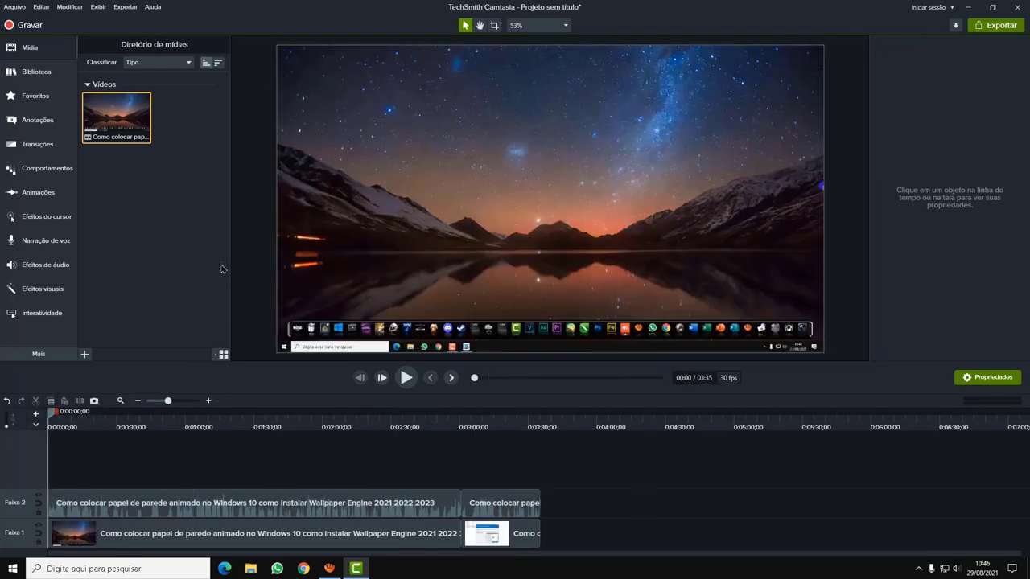
# Add Simple Bright Outro 3 from the library's Encerramentos folder to the end of Faixa 2 and preview it
pyautogui.click(37, 73)
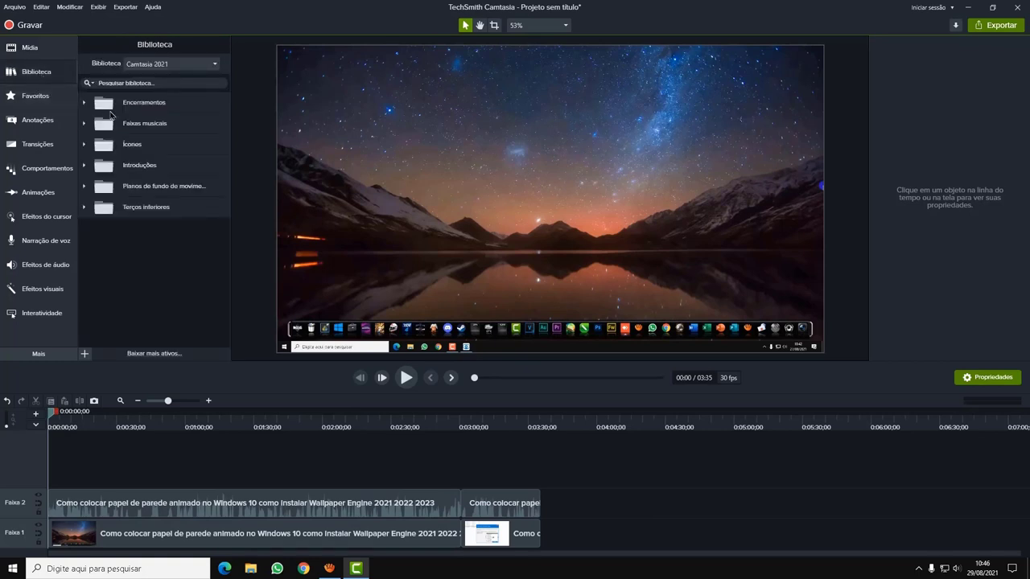
pyautogui.click(84, 104)
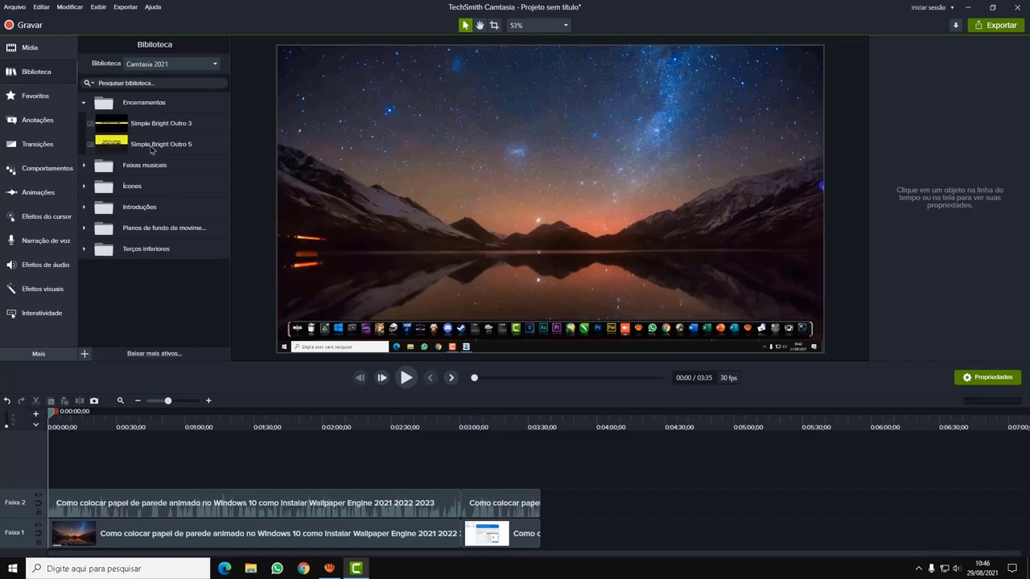
pyautogui.click(151, 149)
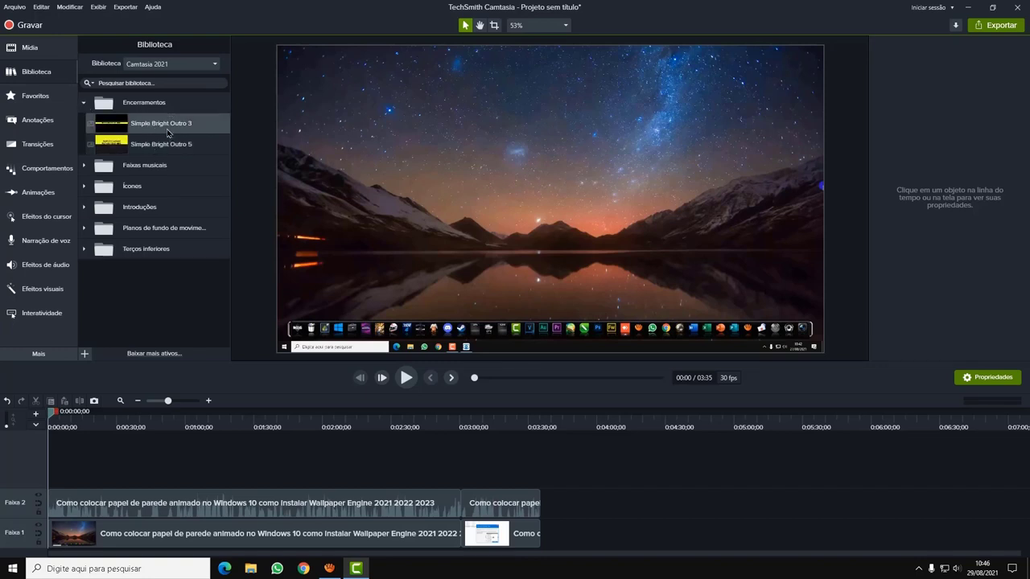
pyautogui.moveTo(139, 127); pyautogui.dragTo(556, 434)
pyautogui.moveTo(565, 483); pyautogui.dragTo(543, 510)
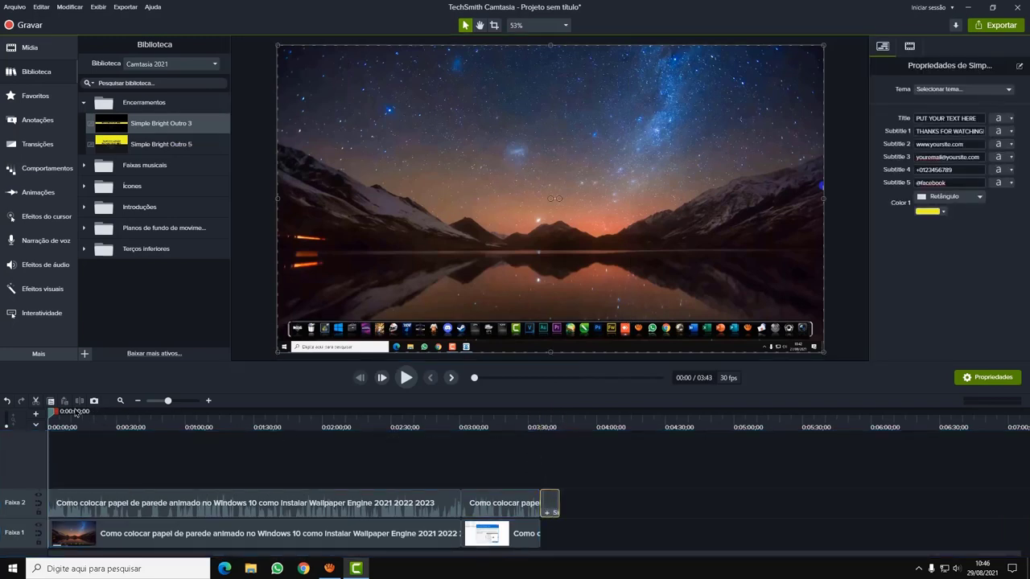
pyautogui.moveTo(50, 413); pyautogui.dragTo(548, 512)
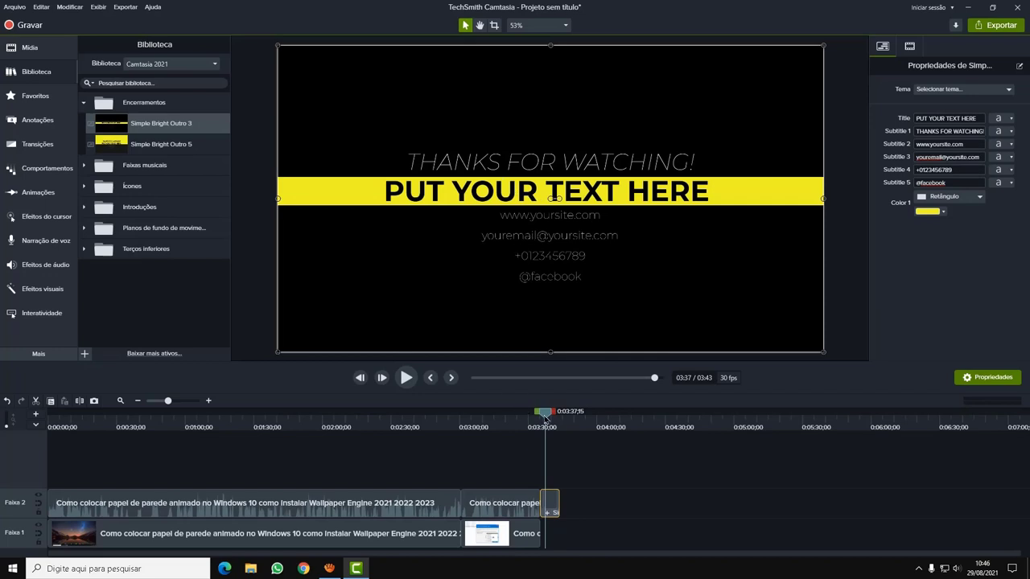
pyautogui.moveTo(548, 412); pyautogui.dragTo(346, 412)
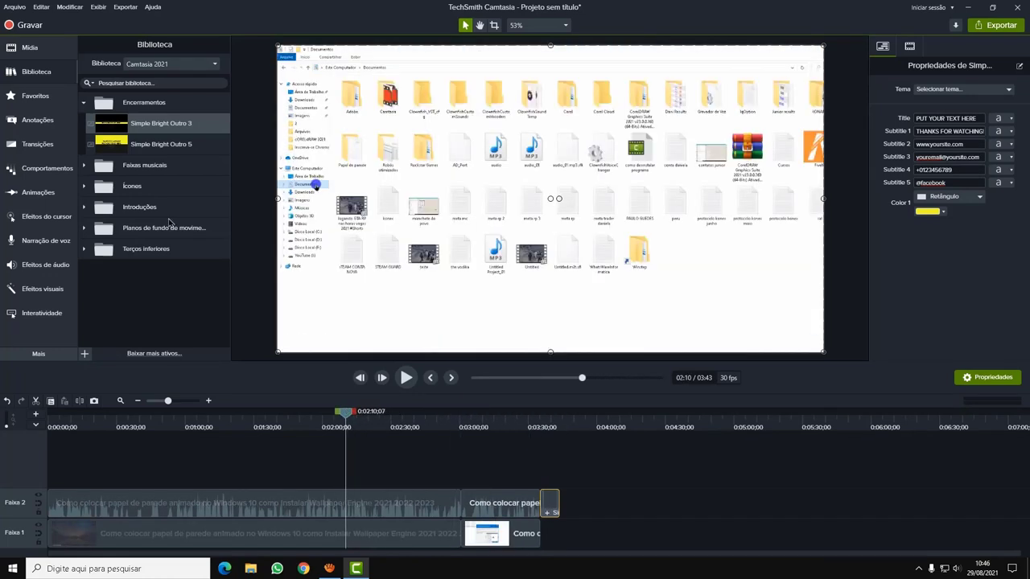
# Look through the music tracks in the library's Faixas musicais folder
pyautogui.click(161, 169)
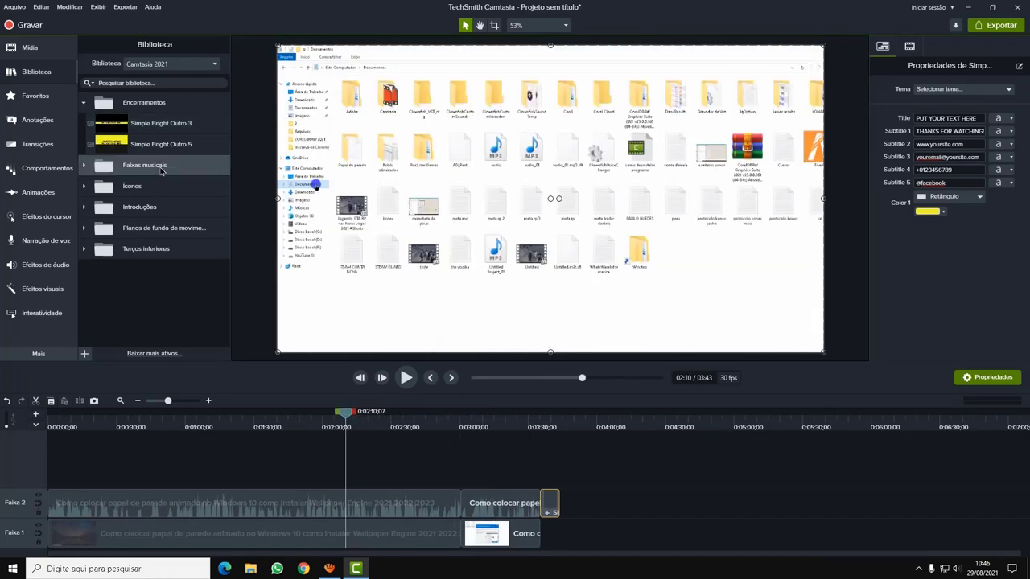
pyautogui.doubleClick(161, 169)
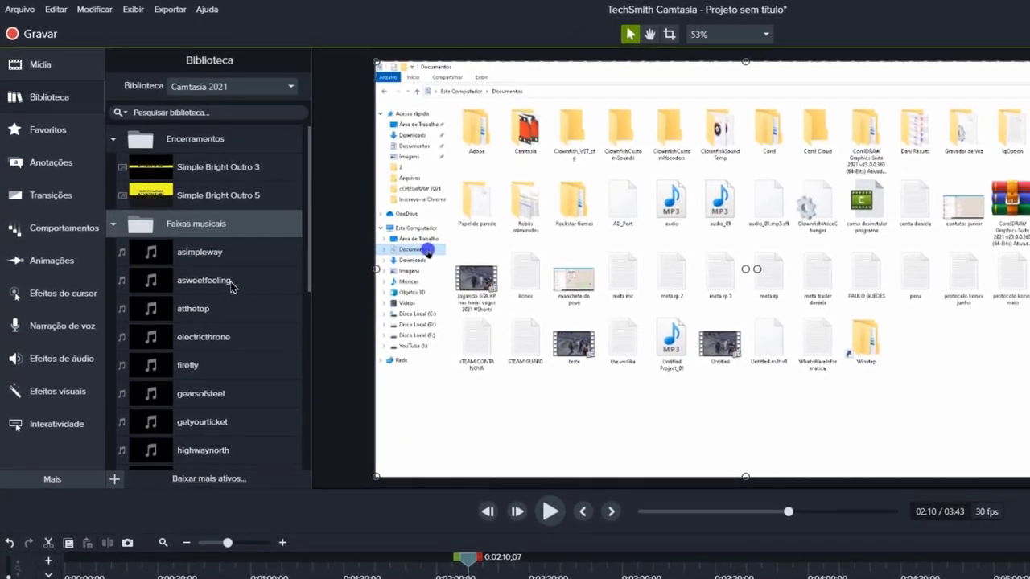
pyautogui.scroll(-3, 171, 215)
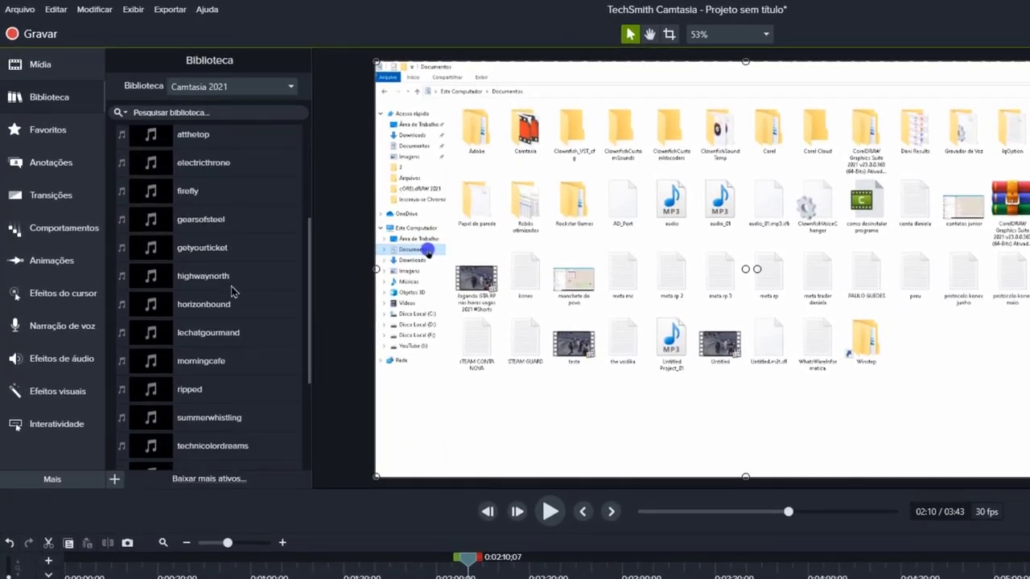
pyautogui.scroll(-3, 233, 291)
pyautogui.scroll(2, 233, 298)
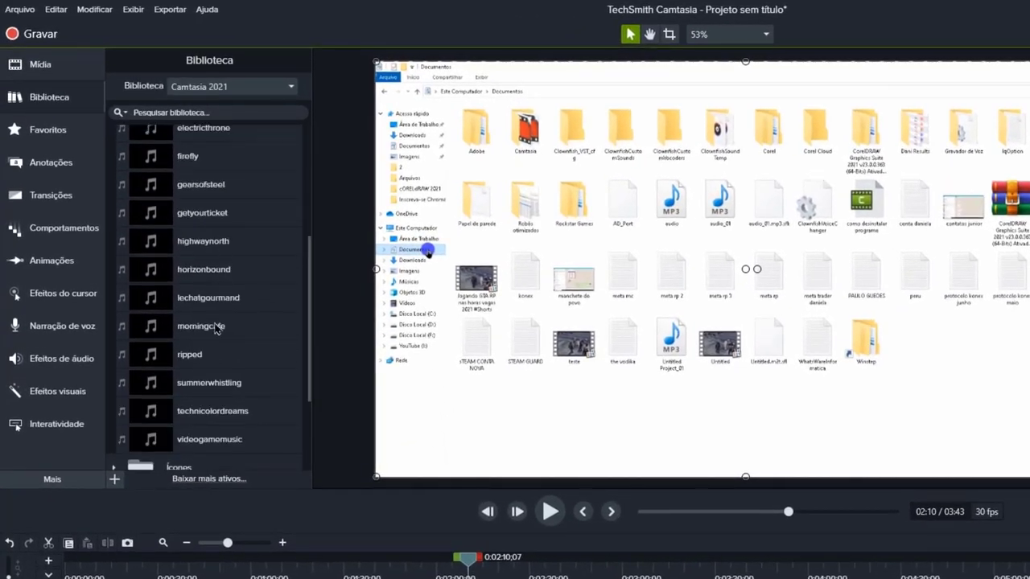
pyautogui.scroll(5, 217, 330)
pyautogui.scroll(-4, 219, 319)
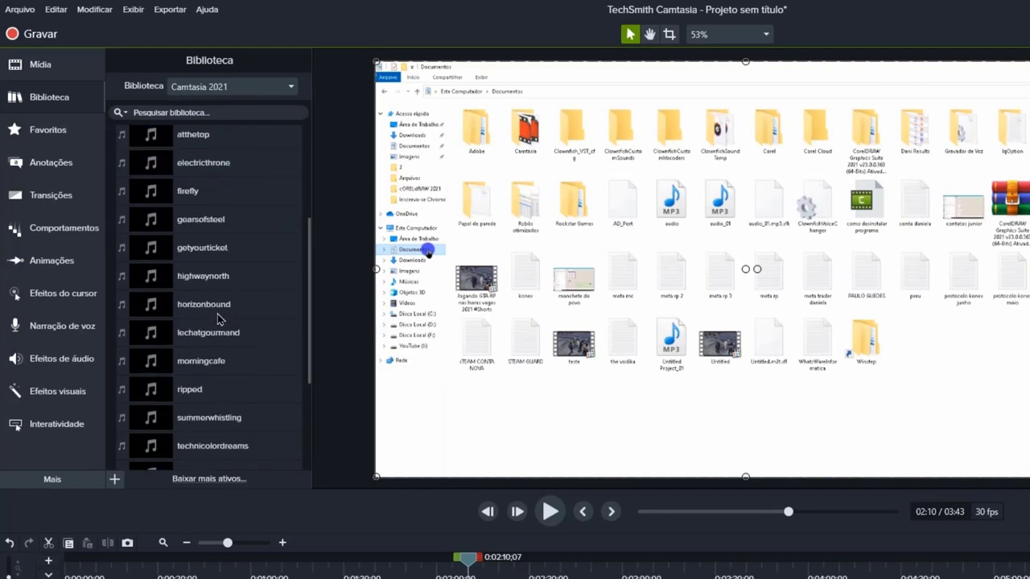
pyautogui.scroll(-4, 217, 319)
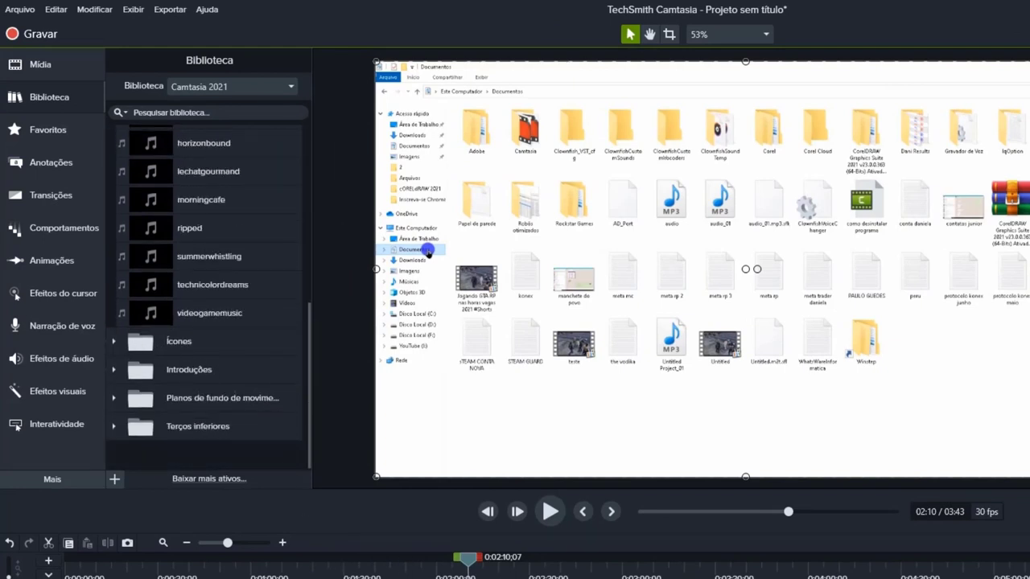
# Add polegarparacima-01 from the library's Ícones > Redes sociais folder at 0:00:26;02, scale it to about 95% and place it slightly above and left of centre
pyautogui.moveTo(464, 567); pyautogui.dragTo(142, 567)
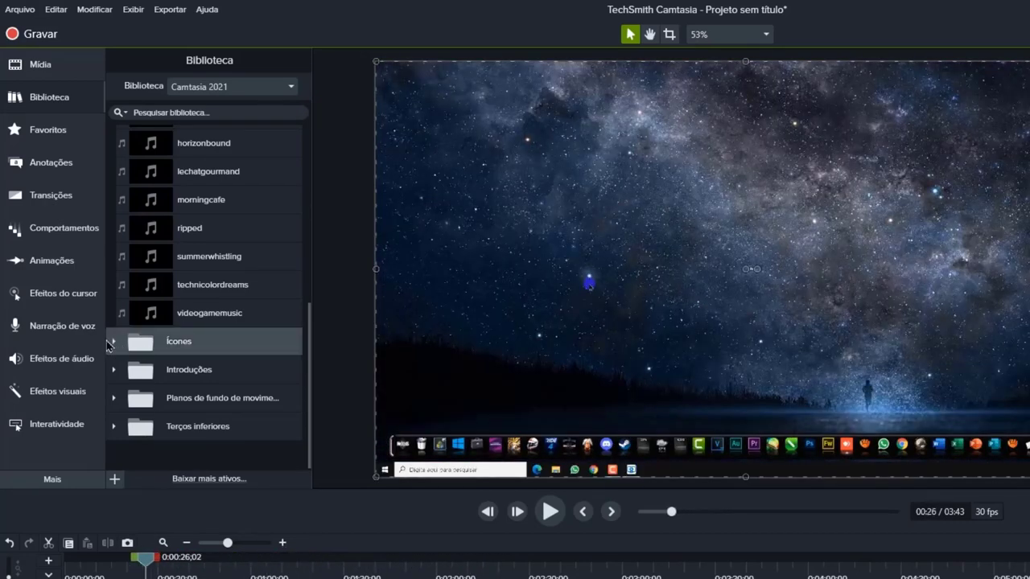
pyautogui.click(113, 344)
pyautogui.scroll(-3, 247, 372)
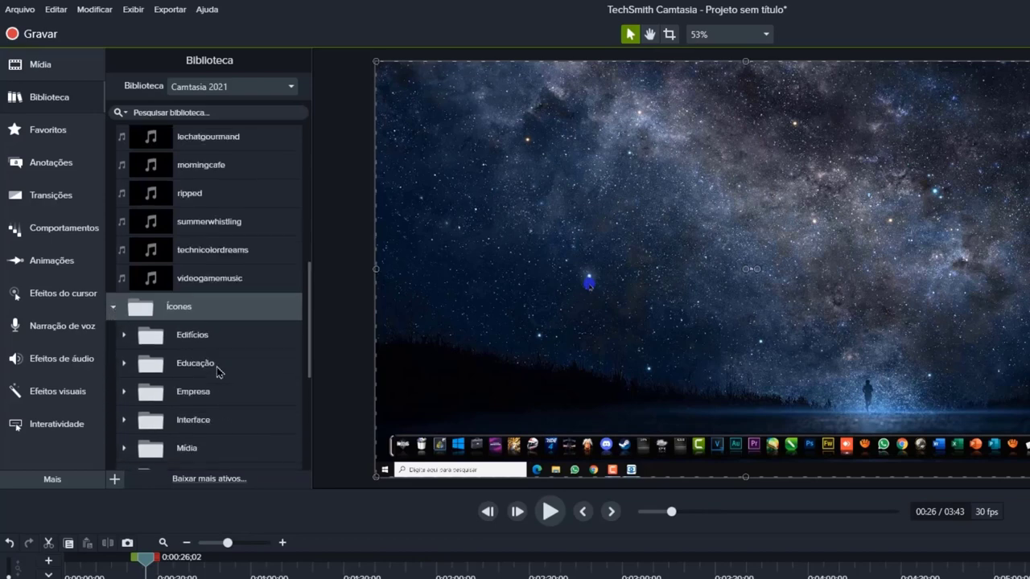
pyautogui.scroll(-1, 278, 362)
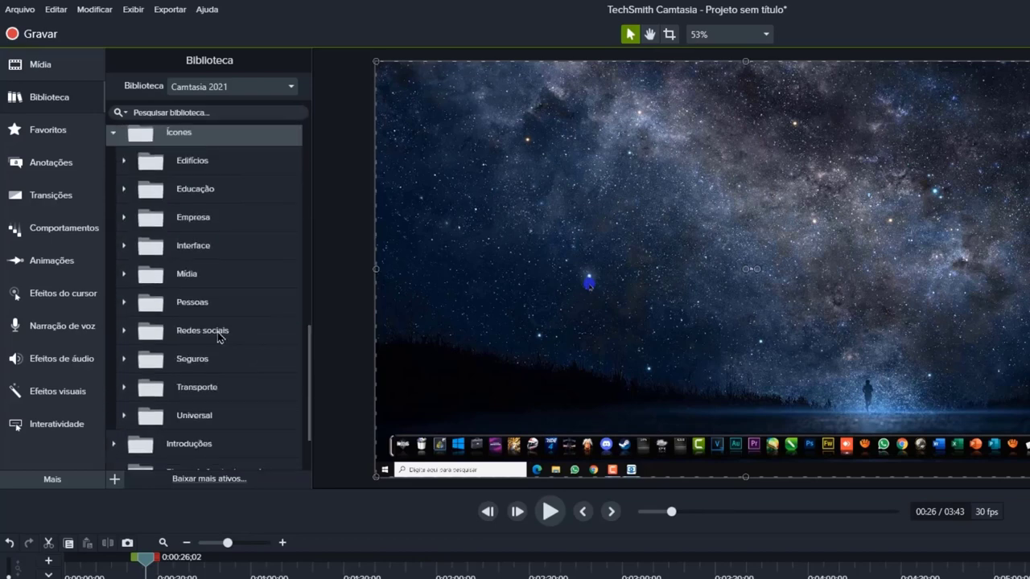
pyautogui.click(124, 331)
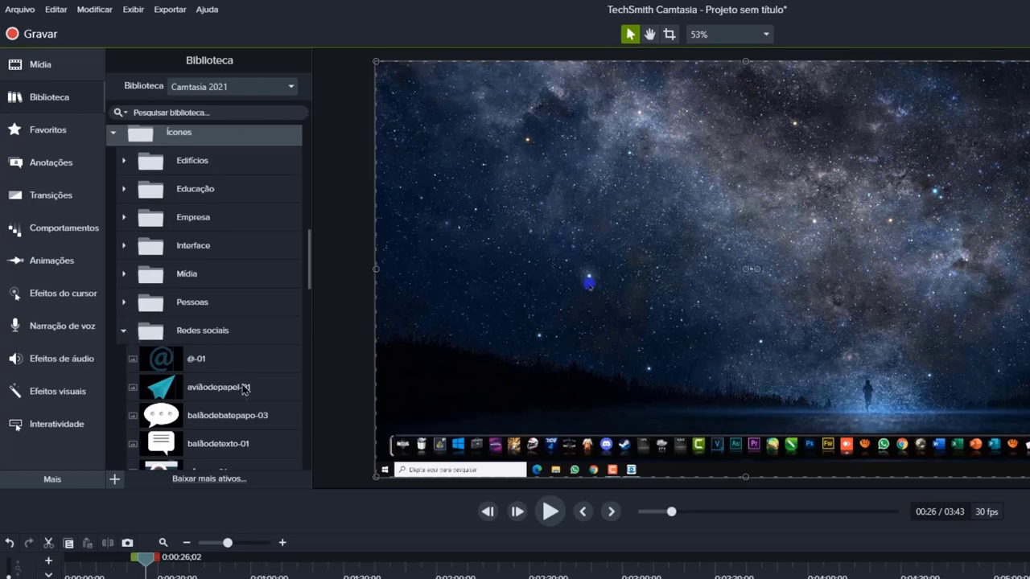
pyautogui.scroll(-5, 258, 345)
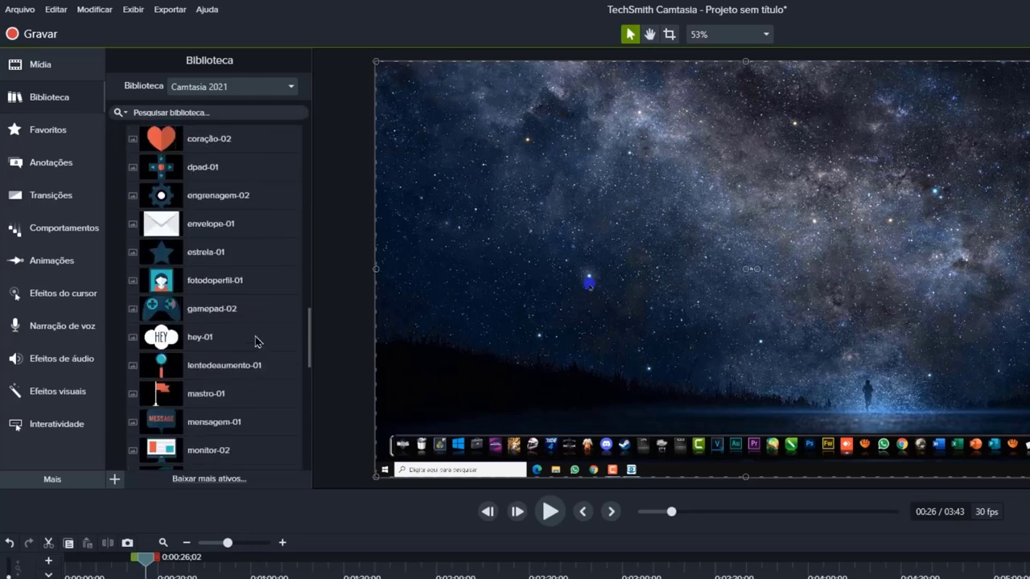
pyautogui.scroll(-4, 258, 342)
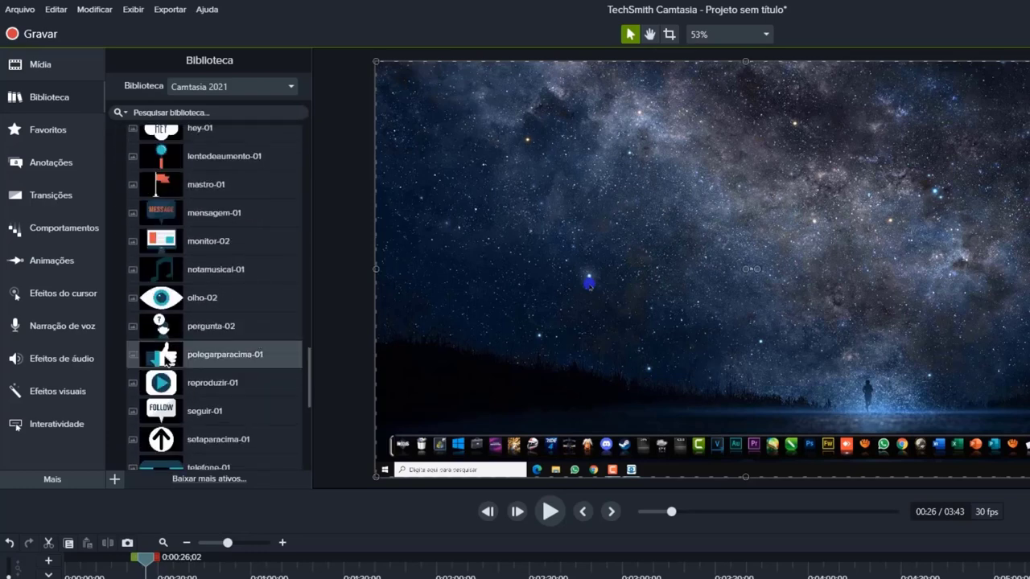
pyautogui.moveTo(165, 359); pyautogui.dragTo(751, 275)
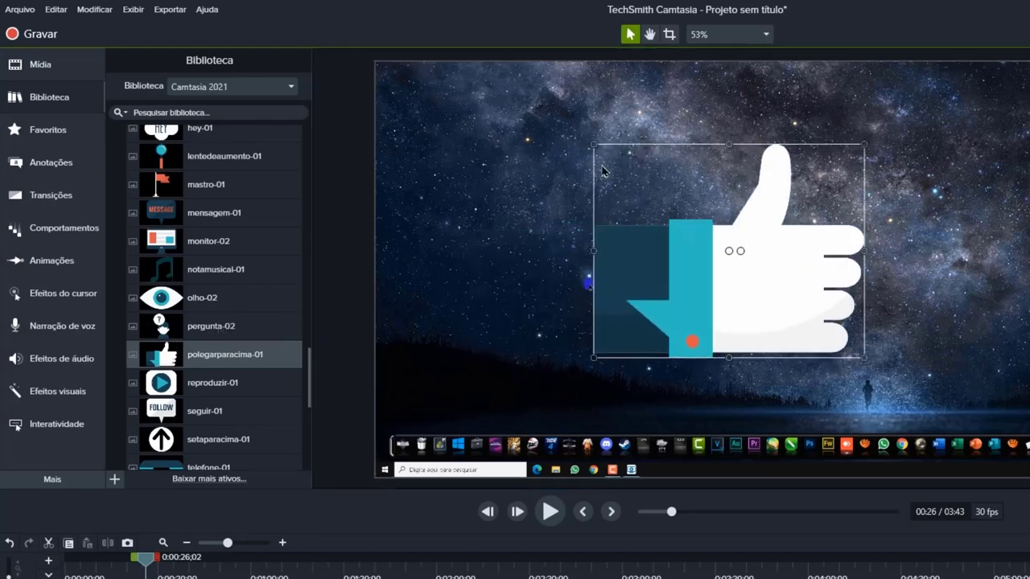
pyautogui.moveTo(588, 139); pyautogui.dragTo(603, 191)
pyautogui.moveTo(698, 311); pyautogui.dragTo(645, 294)
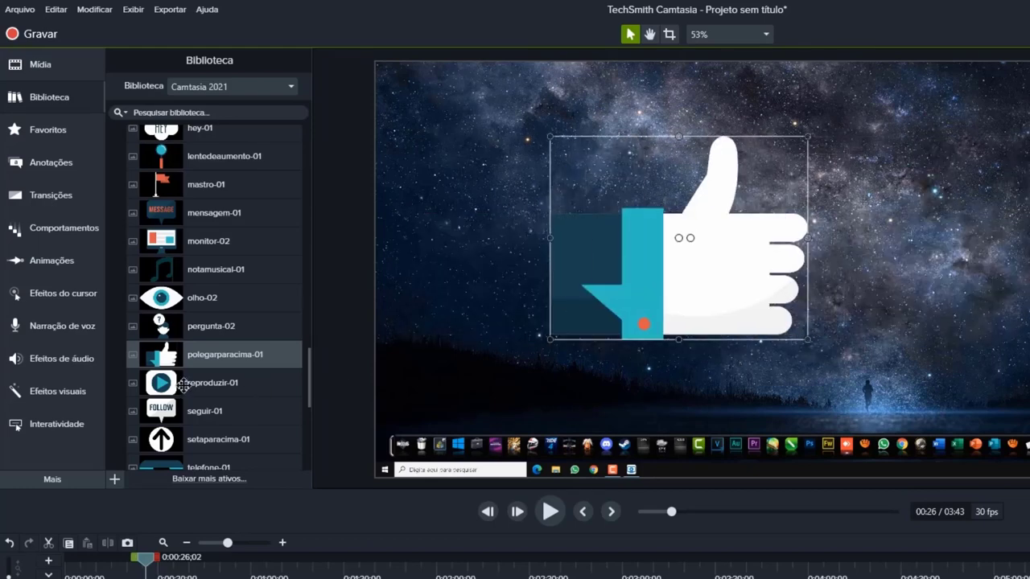
# Apply the Blur Zoom transition to the start of the thumbs-up clip on Faixa 3 and another transition to its end
pyautogui.click(51, 204)
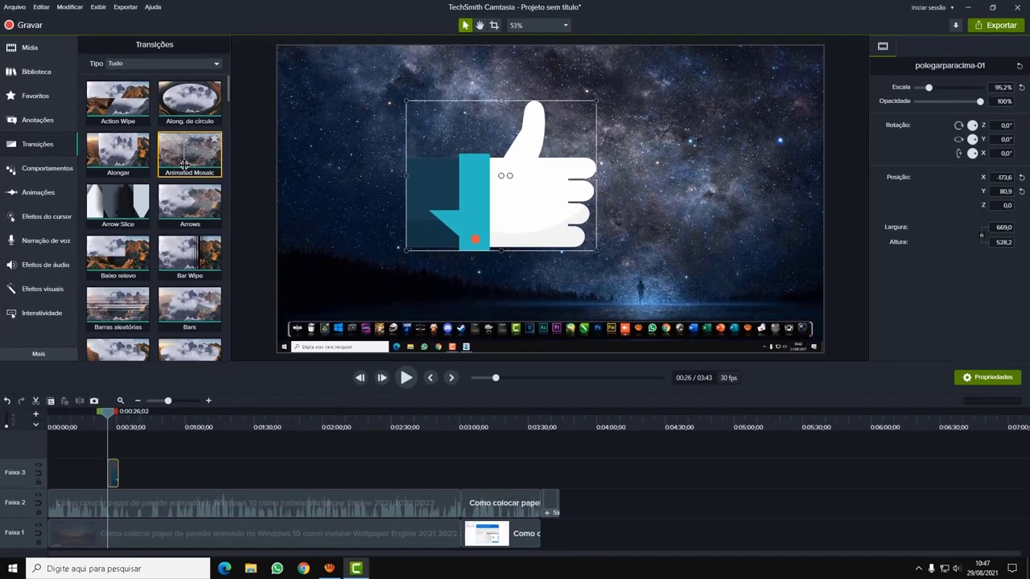
pyautogui.scroll(-4, 202, 241)
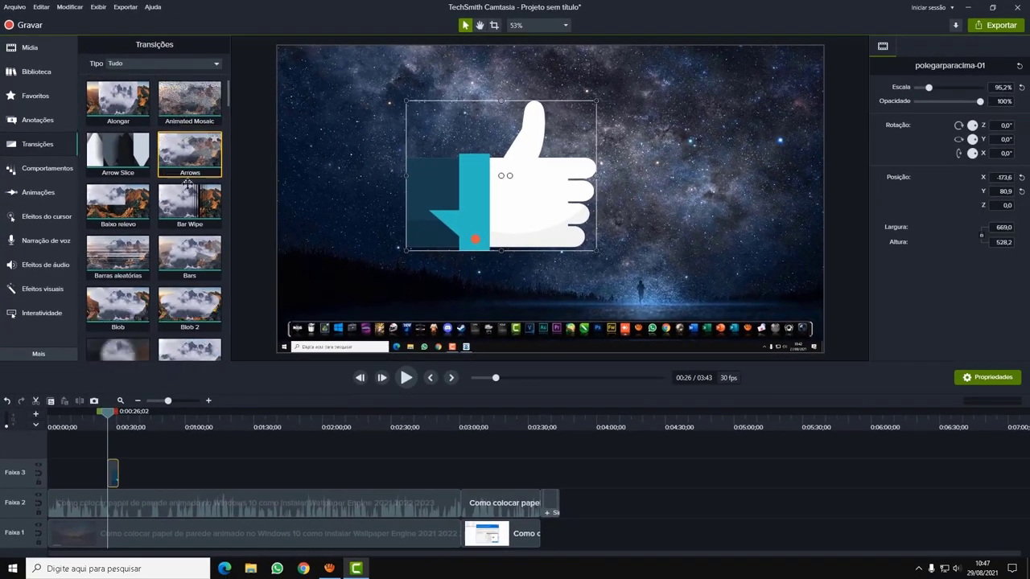
pyautogui.scroll(-1, 189, 249)
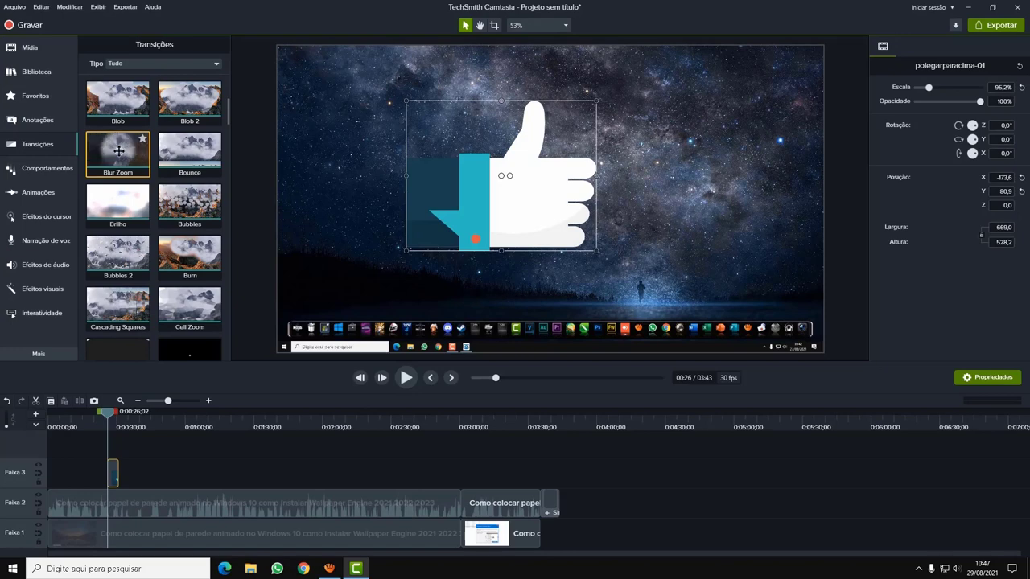
pyautogui.moveTo(125, 160)
pyautogui.mouseDown()
pyautogui.moveTo(87, 473)
pyautogui.moveTo(108, 480)
pyautogui.mouseUp()
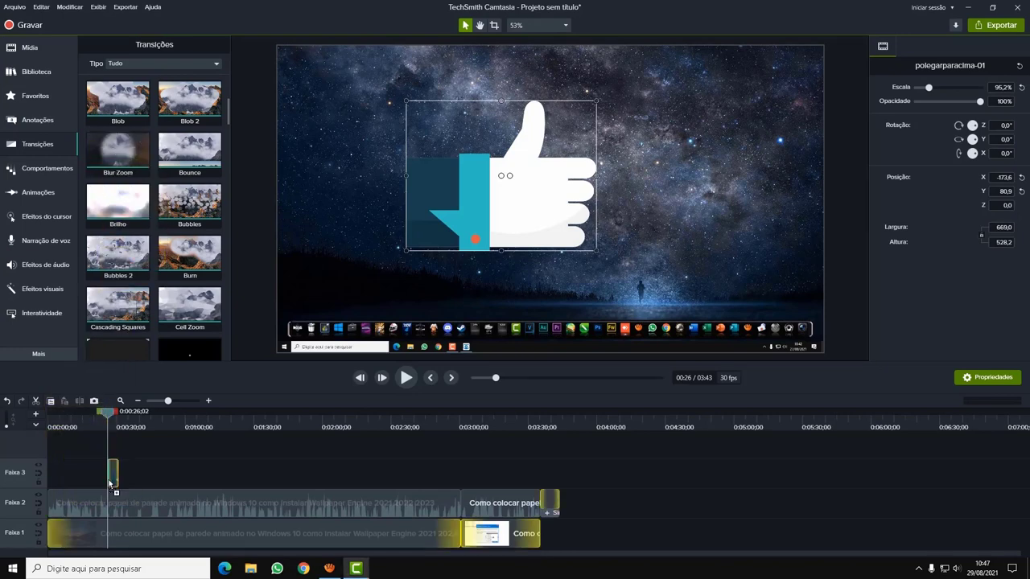
pyautogui.scroll(-4, 195, 266)
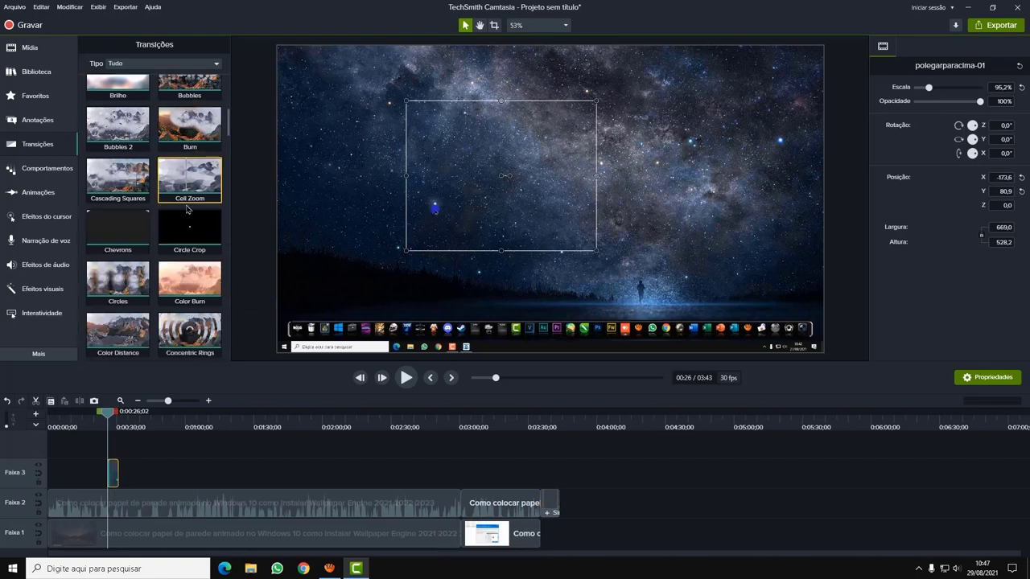
pyautogui.moveTo(198, 268); pyautogui.dragTo(119, 467)
# Play back the timeline from shortly before the thumbs-up clip to check its opening transition
pyautogui.moveTo(107, 412); pyautogui.dragTo(99, 413)
pyautogui.click(408, 383)
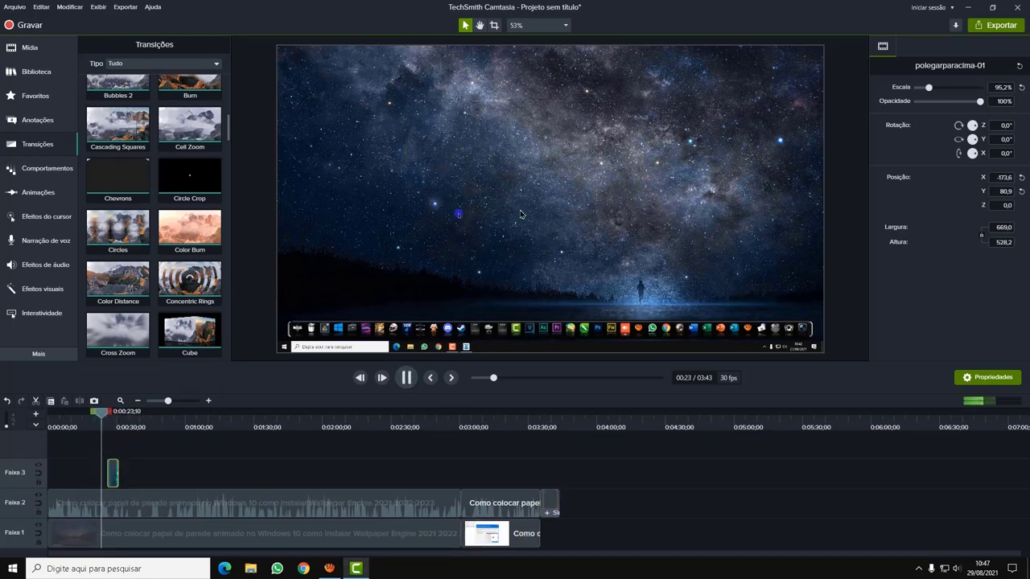
pyautogui.click(407, 379)
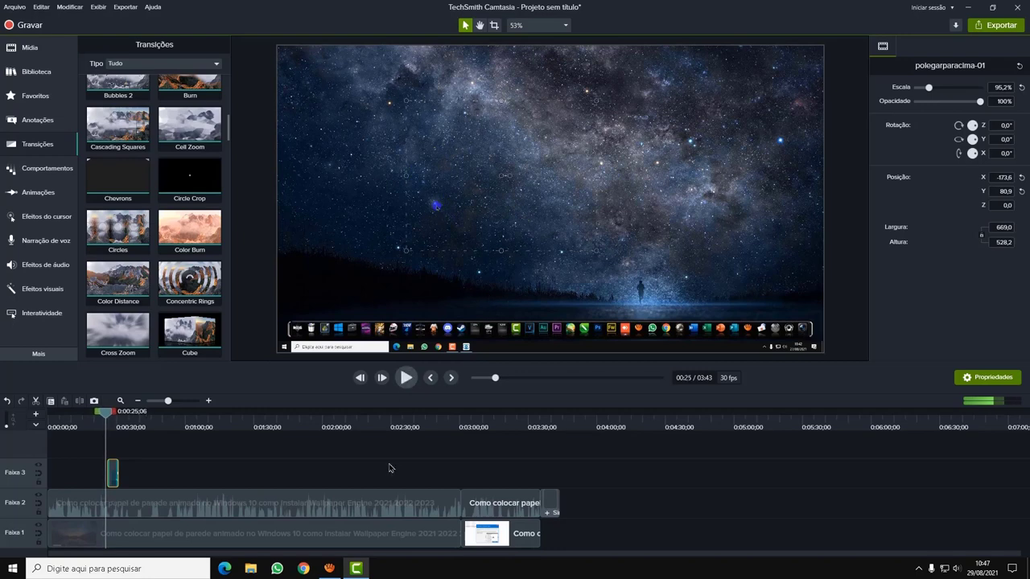
# Reduce the gain of the first audio clip on Faixa 2 to 9% and play back the result
pyautogui.click(391, 503)
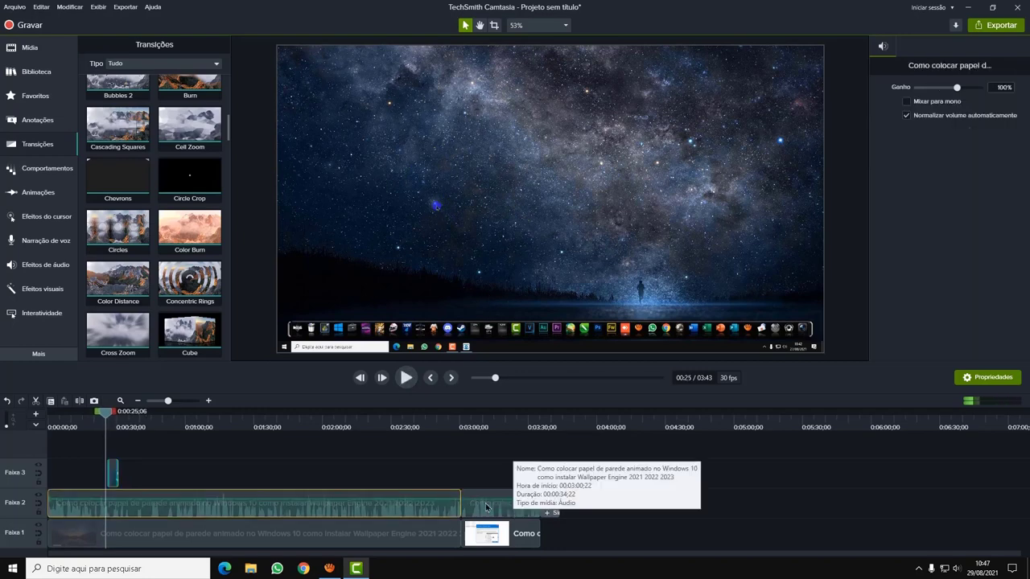
pyautogui.moveTo(447, 501); pyautogui.dragTo(449, 515)
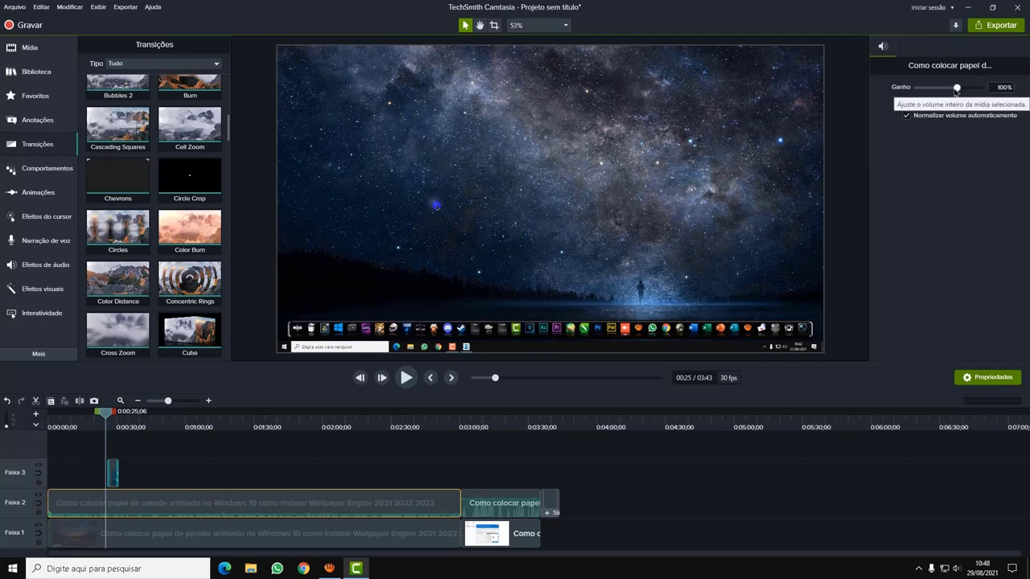
pyautogui.moveTo(957, 87); pyautogui.dragTo(941, 87)
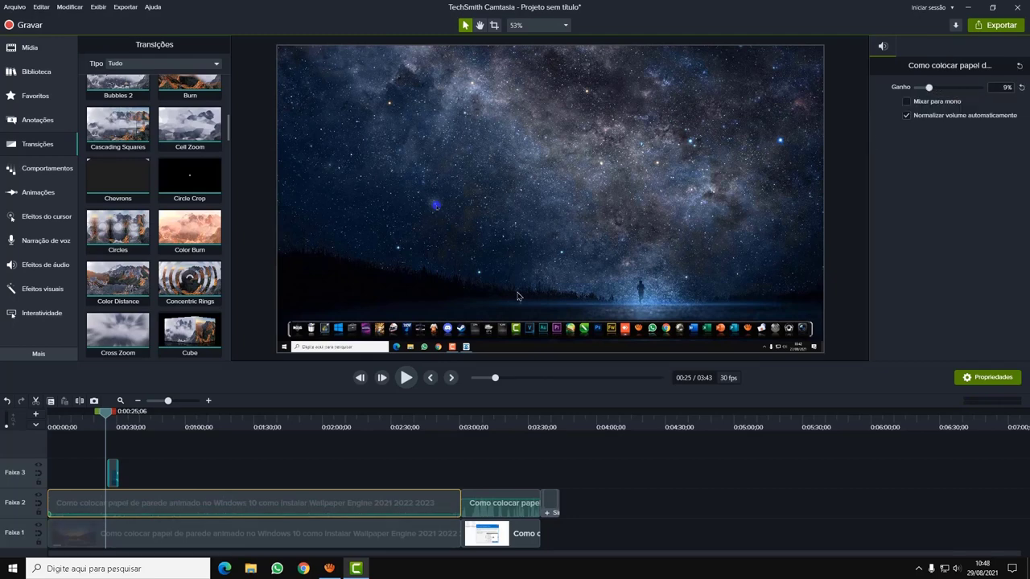
pyautogui.click(408, 378)
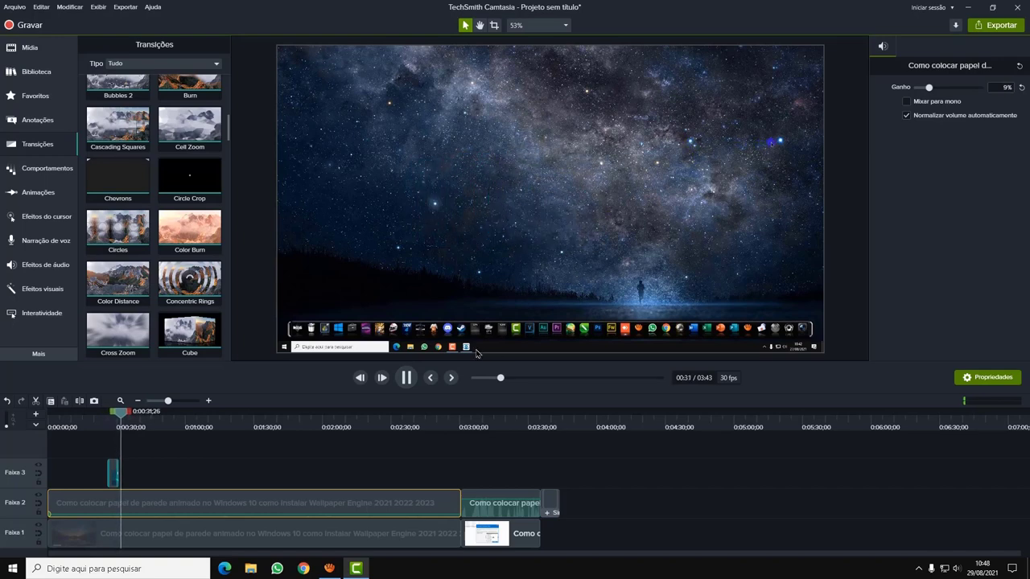
pyautogui.click(409, 375)
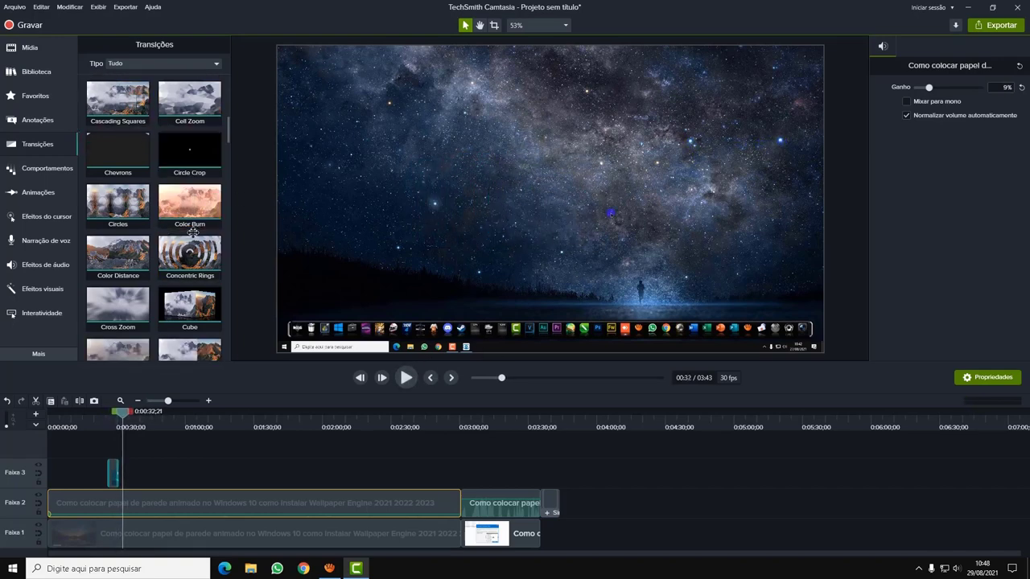
pyautogui.scroll(-1, 160, 282)
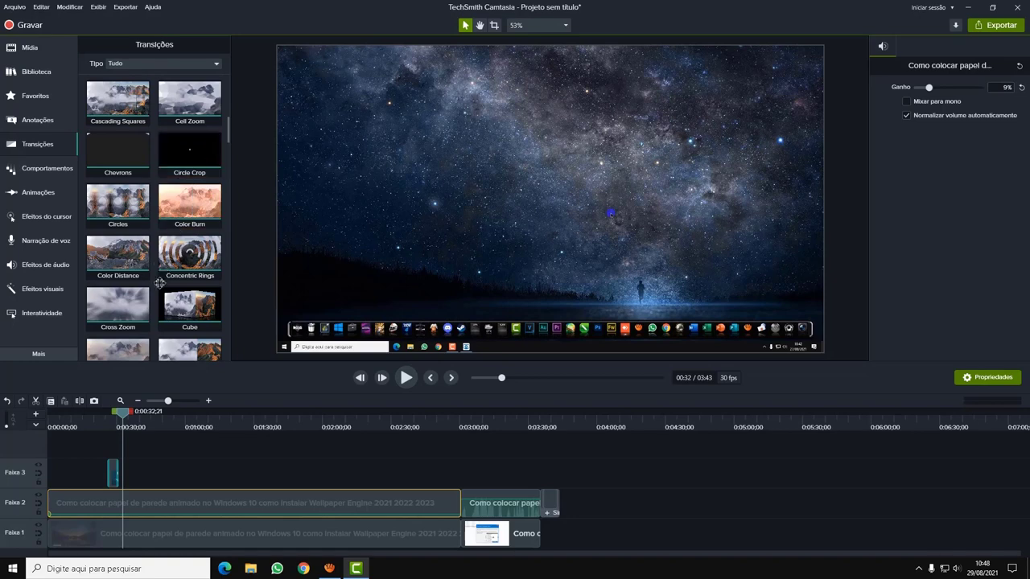
pyautogui.click(58, 174)
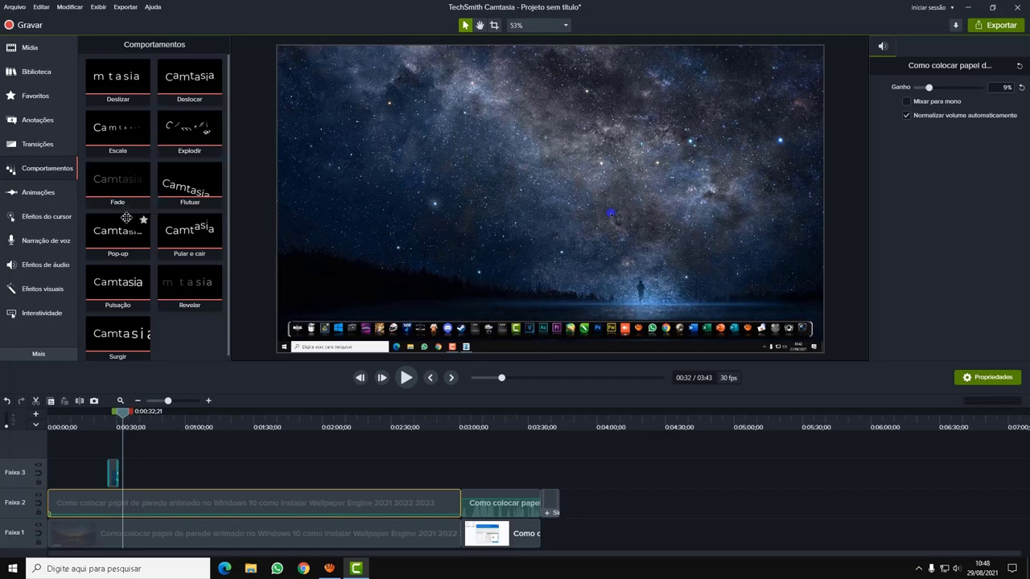
# Add a zoom-and-pan animation at 0:00:55;07, zooming to 150% on the wallpaper browser window
pyautogui.click(44, 195)
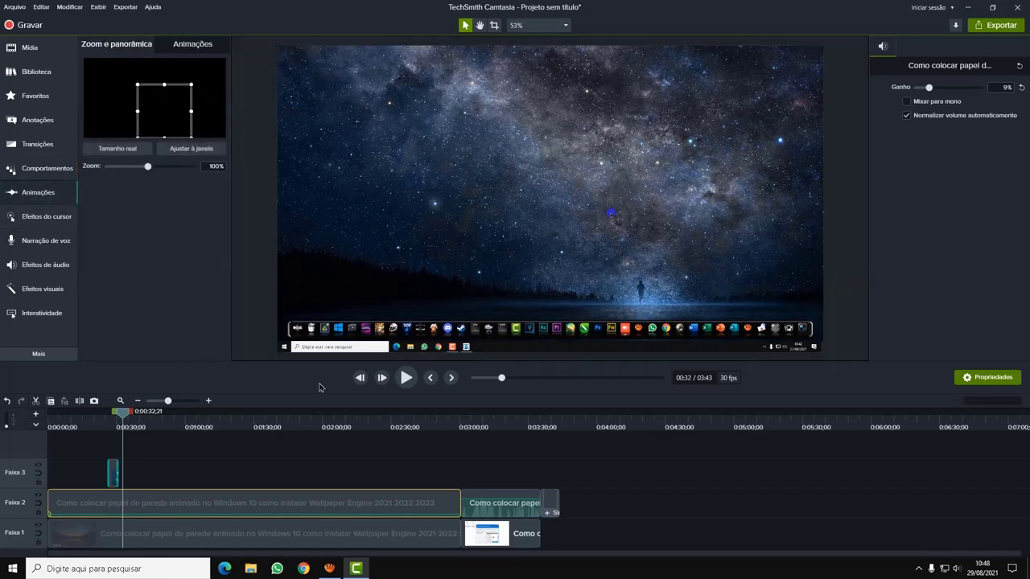
pyautogui.moveTo(122, 415); pyautogui.dragTo(174, 430)
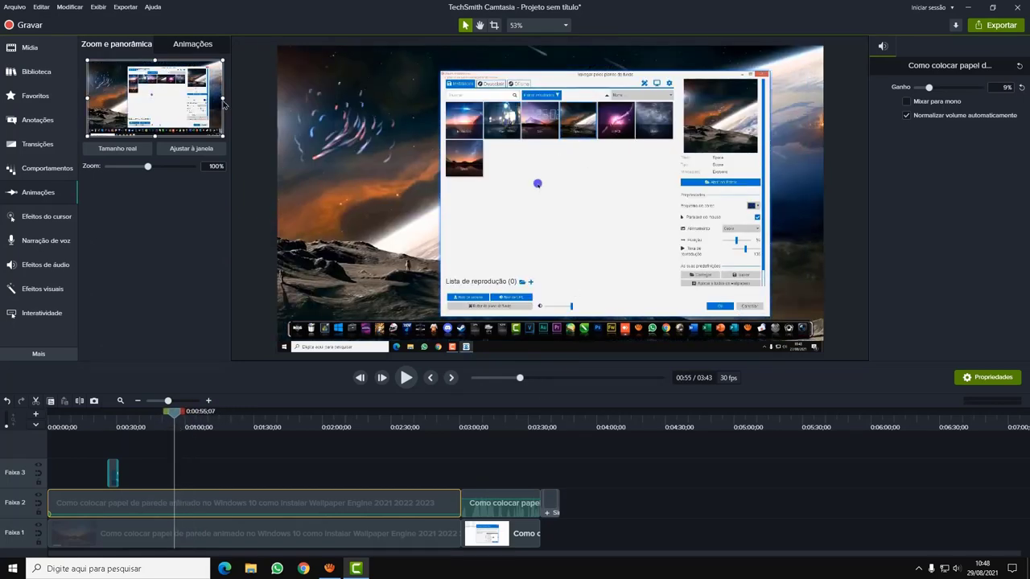
pyautogui.moveTo(94, 60); pyautogui.dragTo(121, 82)
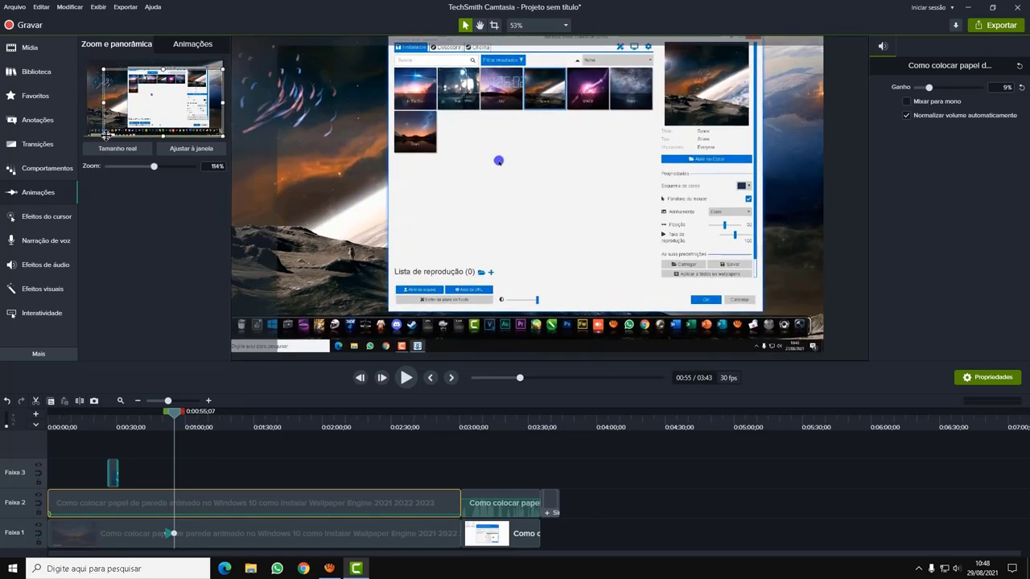
pyautogui.moveTo(105, 134); pyautogui.dragTo(126, 113)
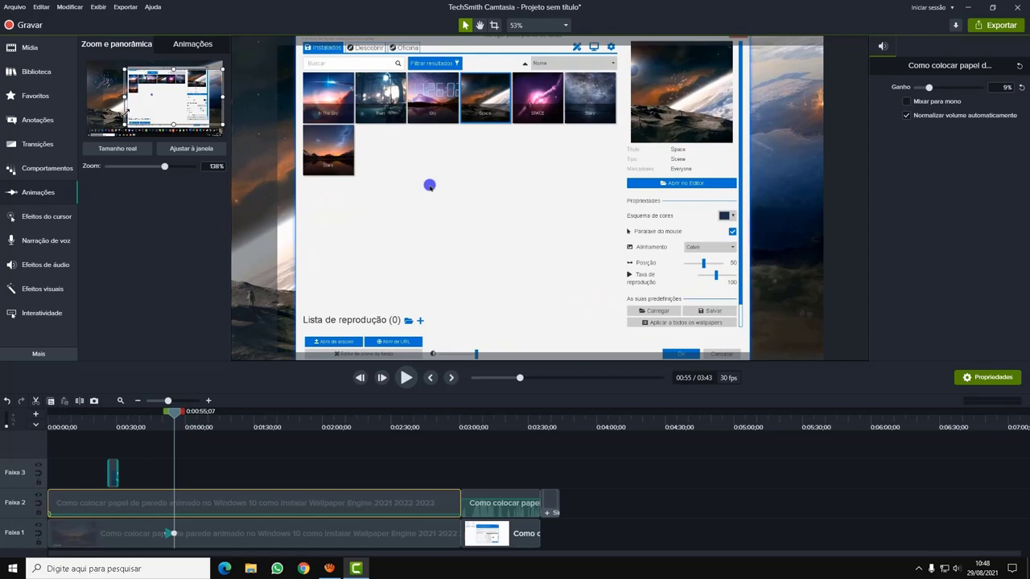
pyautogui.moveTo(222, 135); pyautogui.dragTo(196, 81)
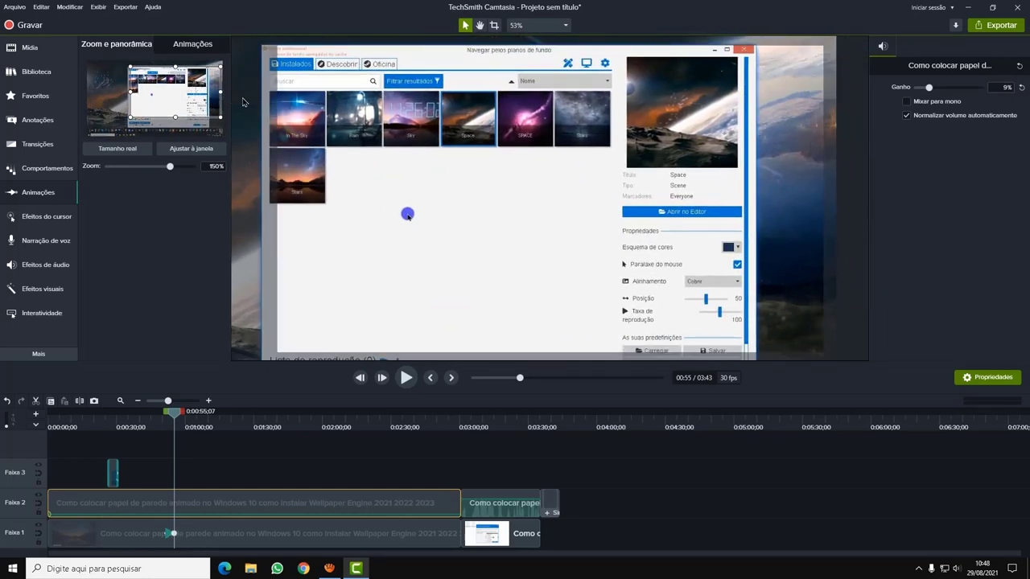
# Look through the available cursor effects, voice narration, audio effects, visual effects and interactivity options
pyautogui.click(54, 216)
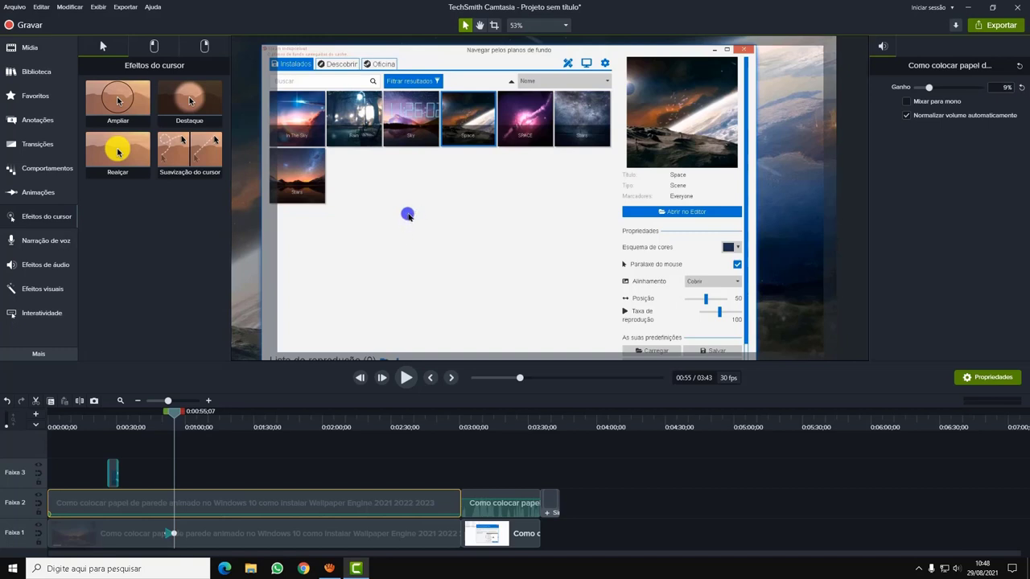
pyautogui.click(39, 247)
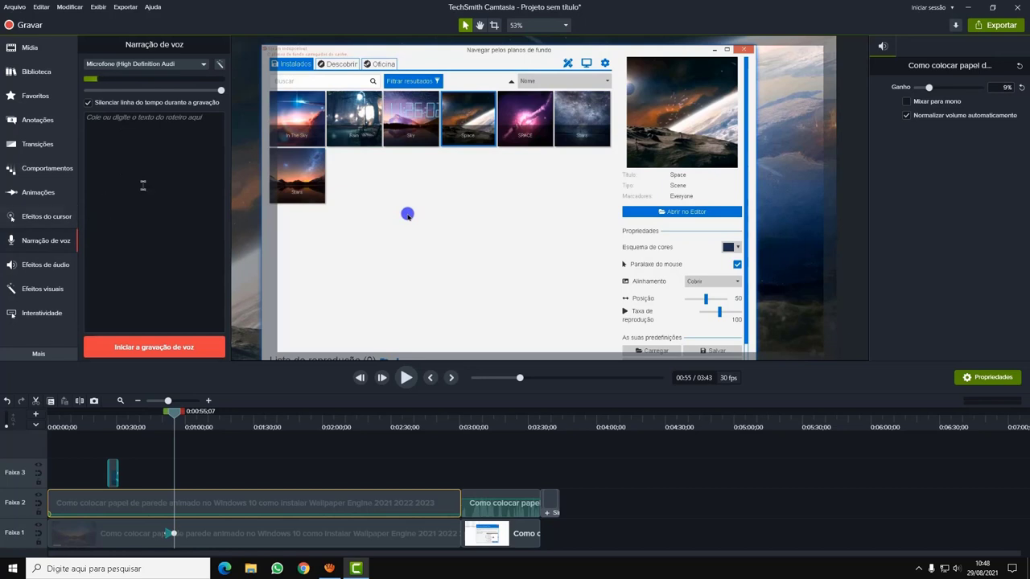
pyautogui.click(48, 265)
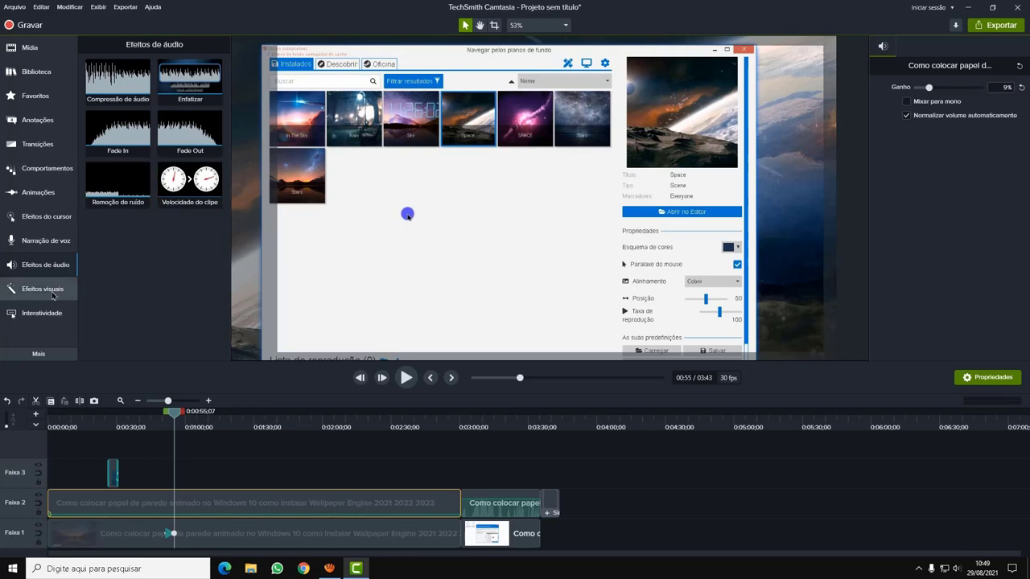
pyautogui.click(52, 291)
pyautogui.scroll(-1, 119, 265)
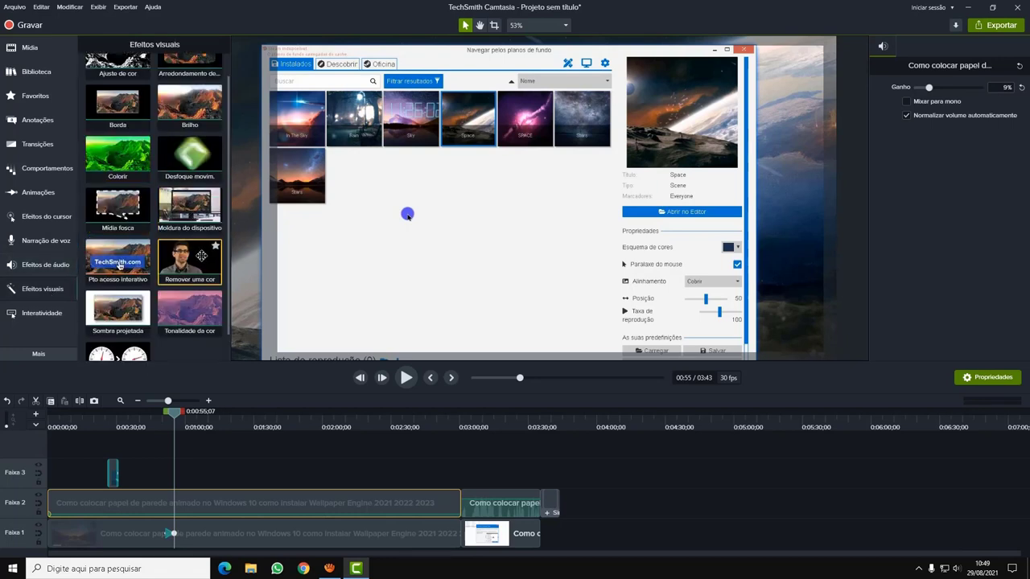
pyautogui.scroll(1, 190, 225)
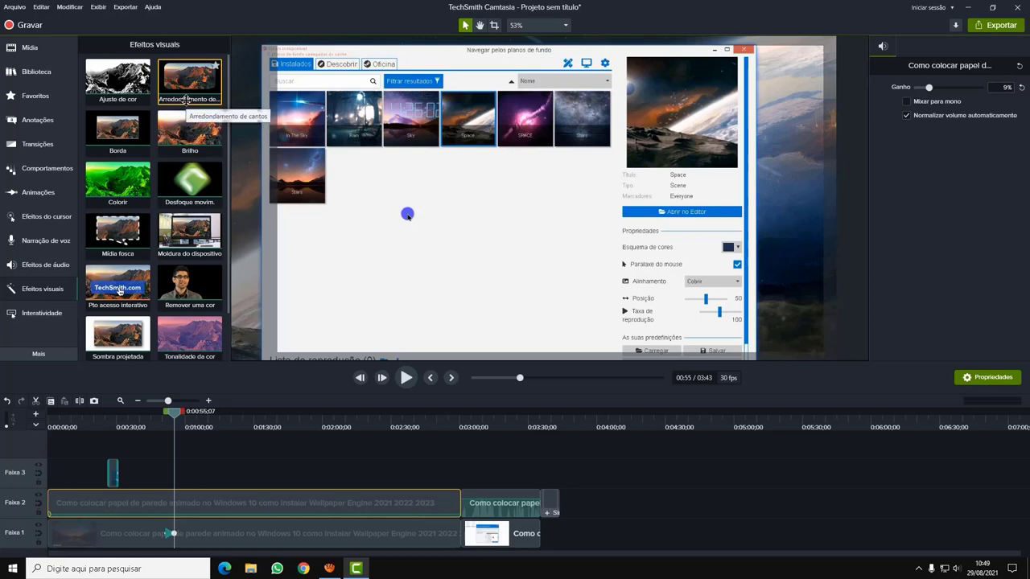
pyautogui.click(48, 314)
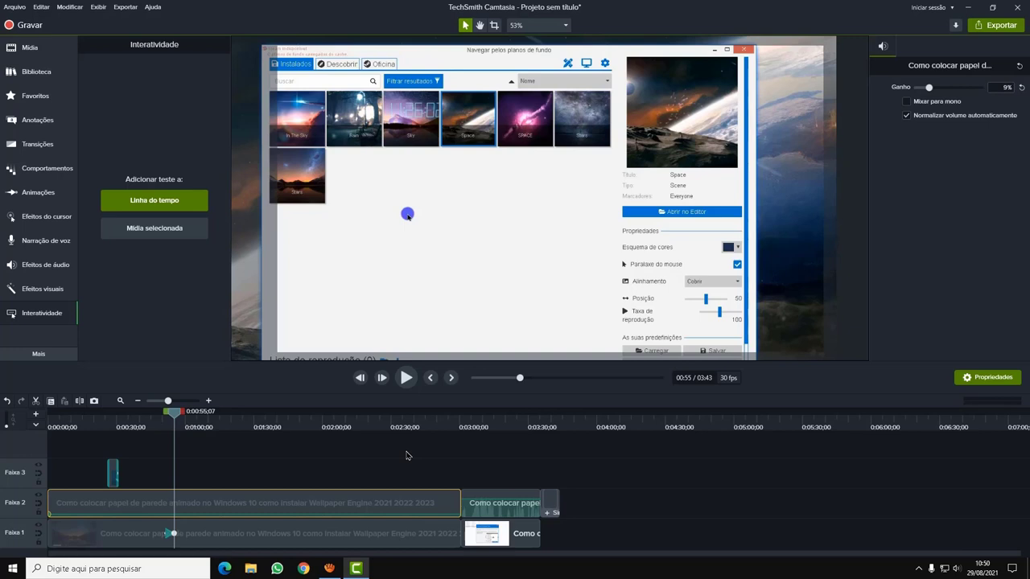
pyautogui.moveTo(984, 573)
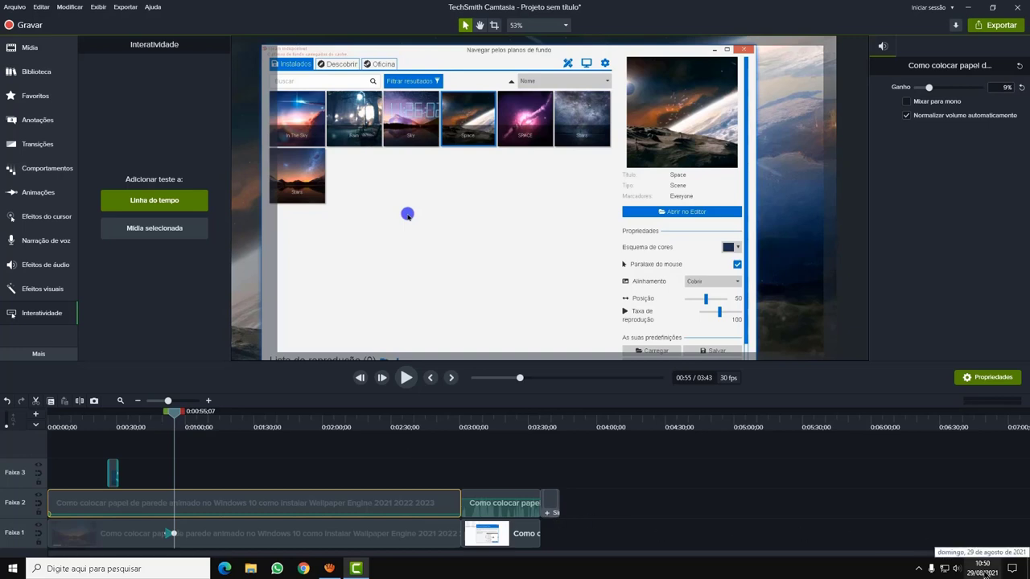